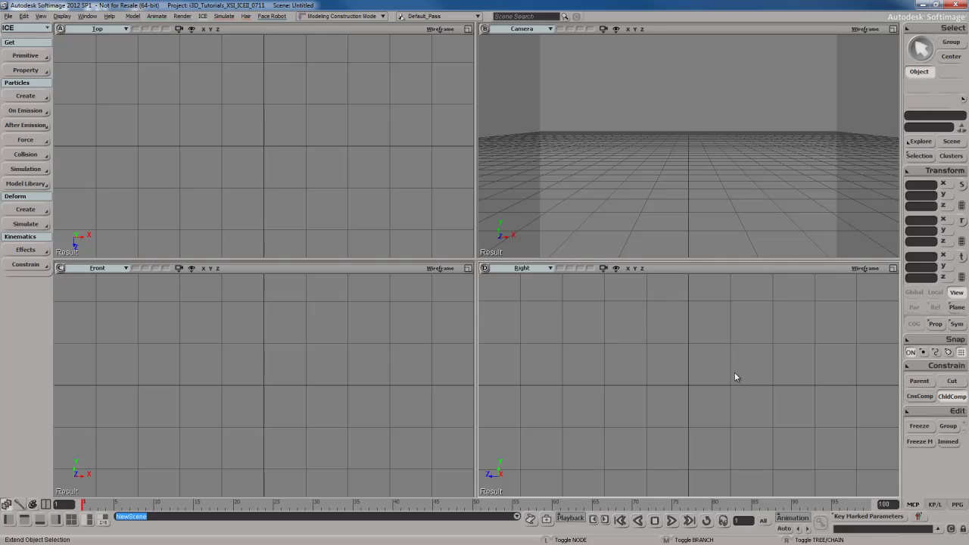
Open the Example_03_Wine scene
{"action": "key", "text": "ctrl+o"}
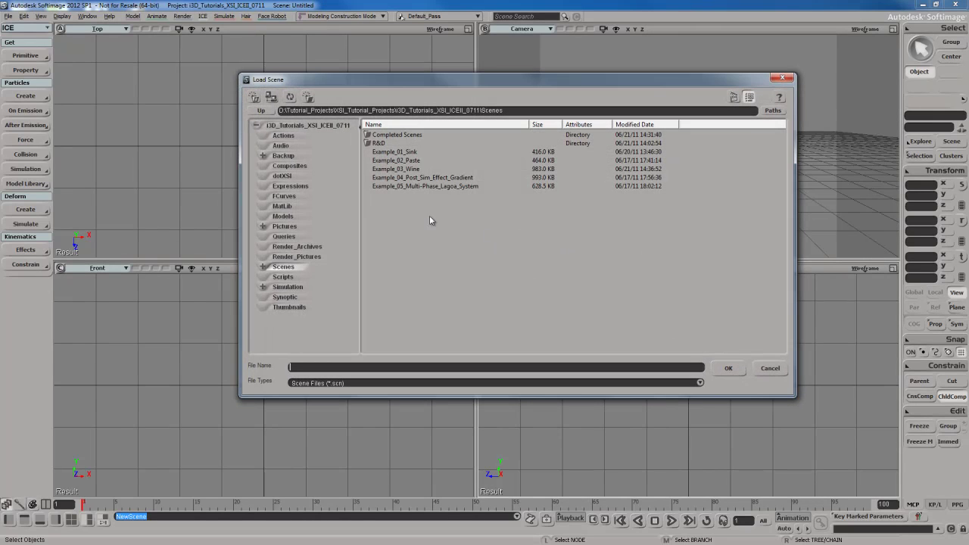
{"action": "left_click", "coordinate": [398, 169]}
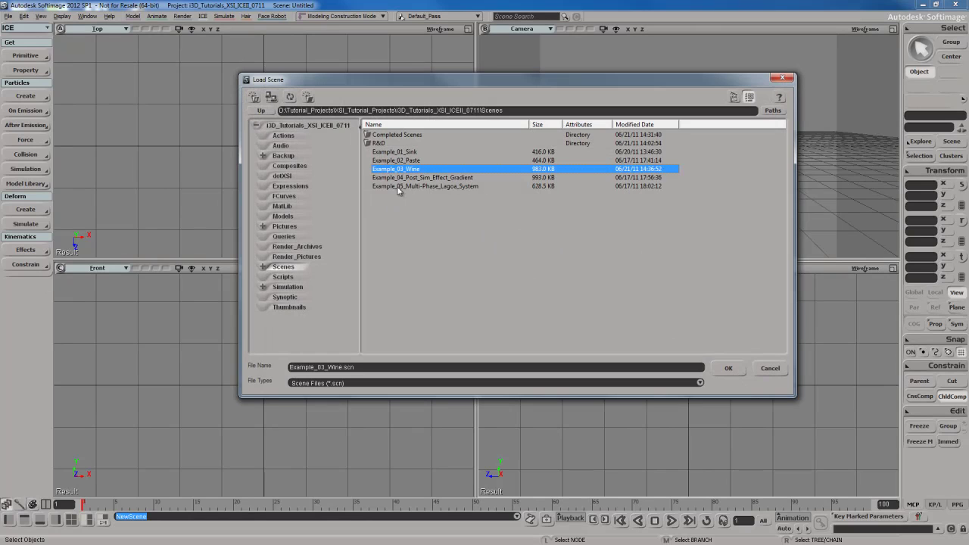
{"action": "double_click", "coordinate": [410, 171]}
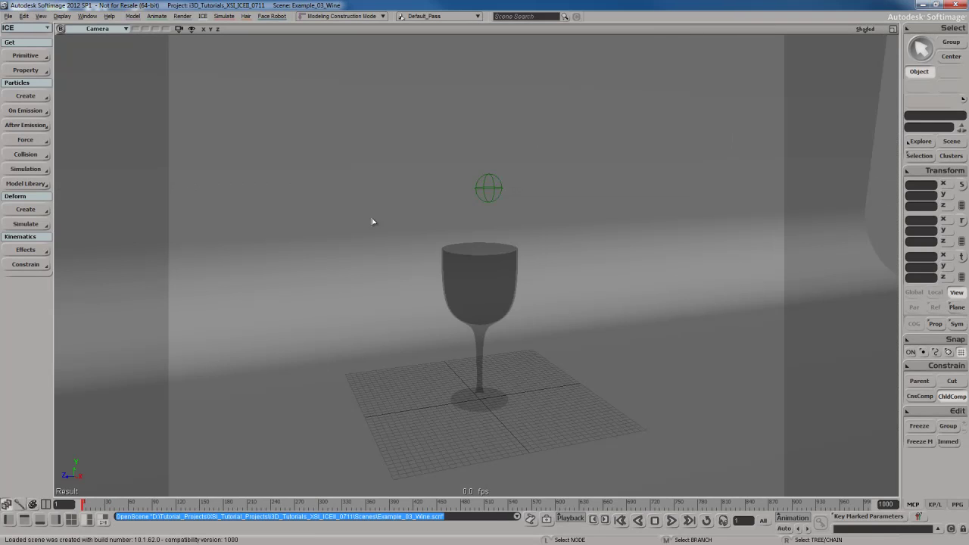
Draw a render region around the wine glass and preview its render
{"action": "left_click", "coordinate": [497, 189]}
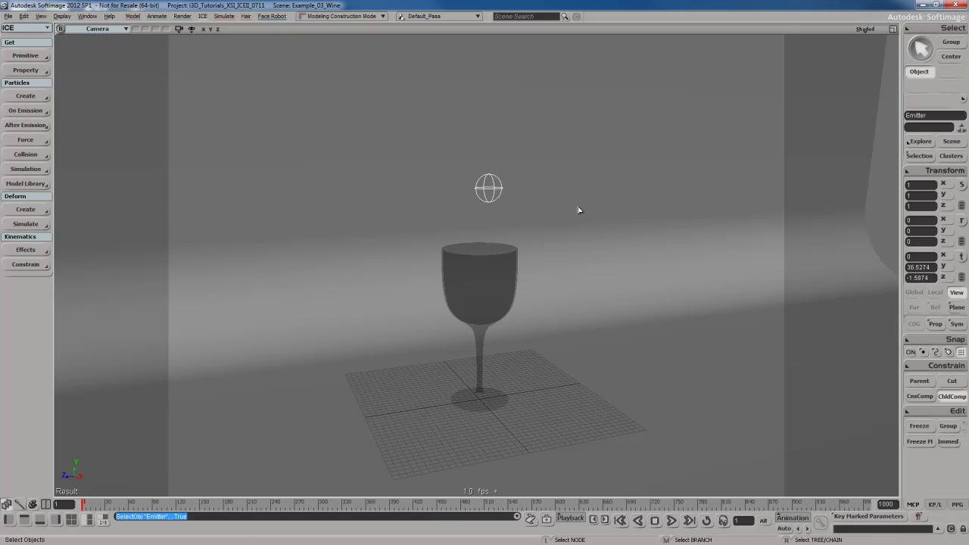
{"action": "left_click", "coordinate": [540, 295]}
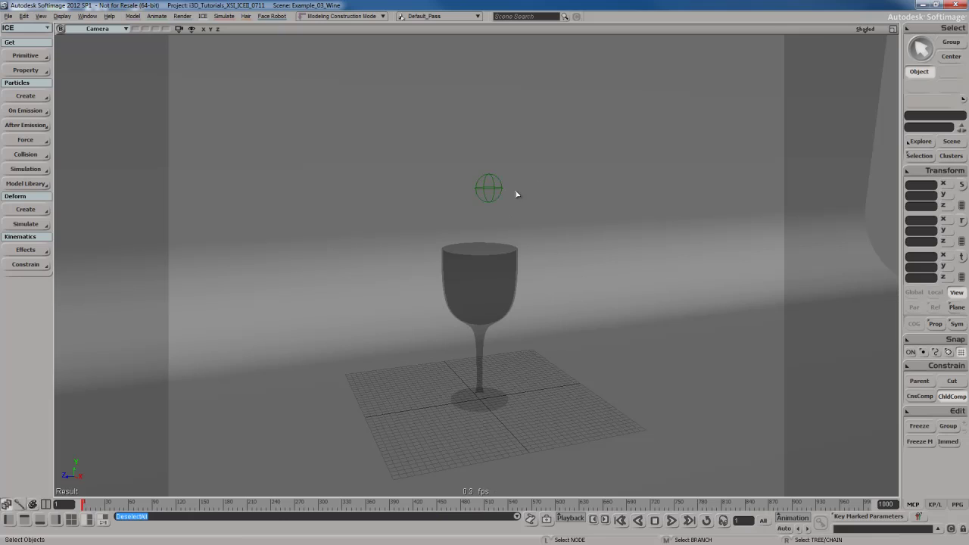
{"action": "key", "text": "q"}
{"action": "mouse_move", "coordinate": [355, 125]}
{"action": "left_mouse_down"}
{"action": "mouse_move", "coordinate": [584, 437]}
{"action": "mouse_move", "coordinate": [630, 453]}
{"action": "left_mouse_up"}
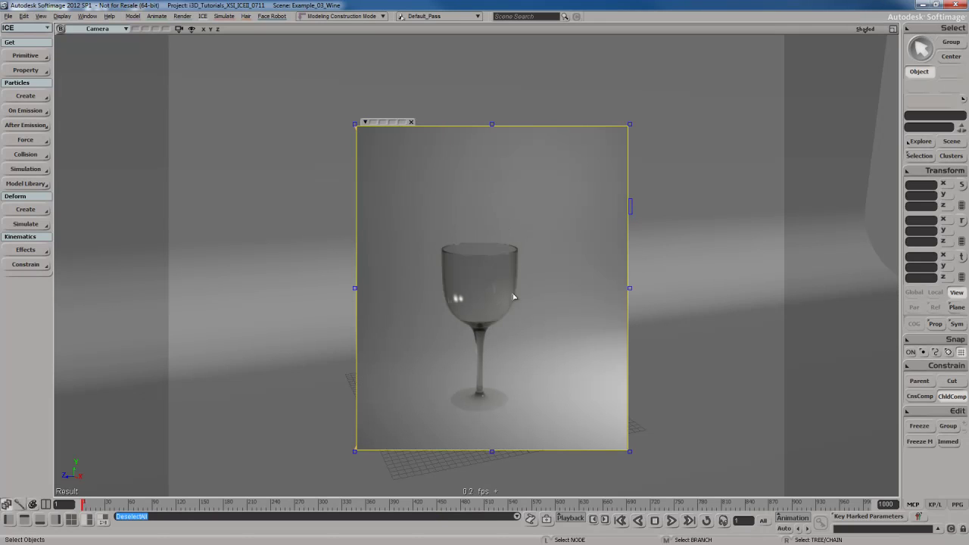
{"action": "key", "text": "q"}
{"action": "middle_click", "coordinate": [556, 291]}
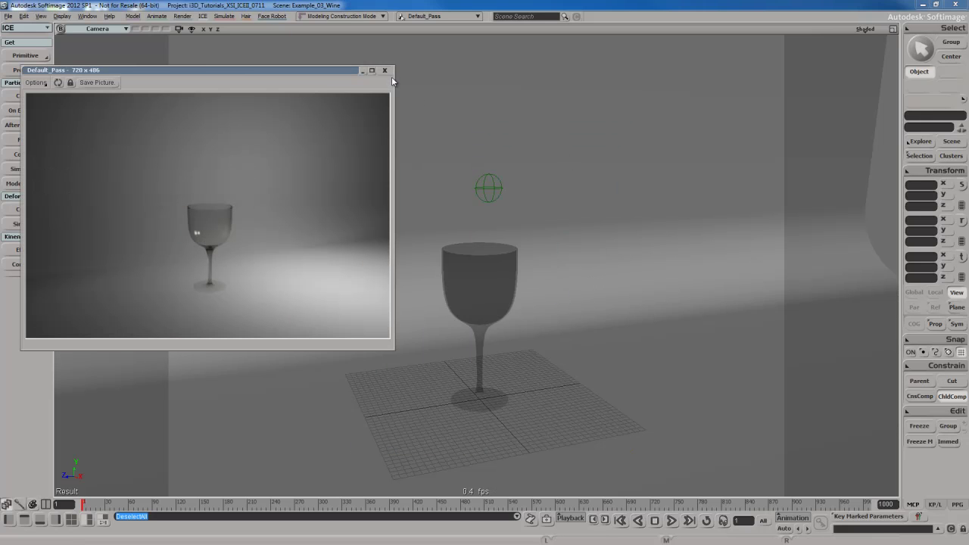
{"action": "left_click", "coordinate": [386, 71]}
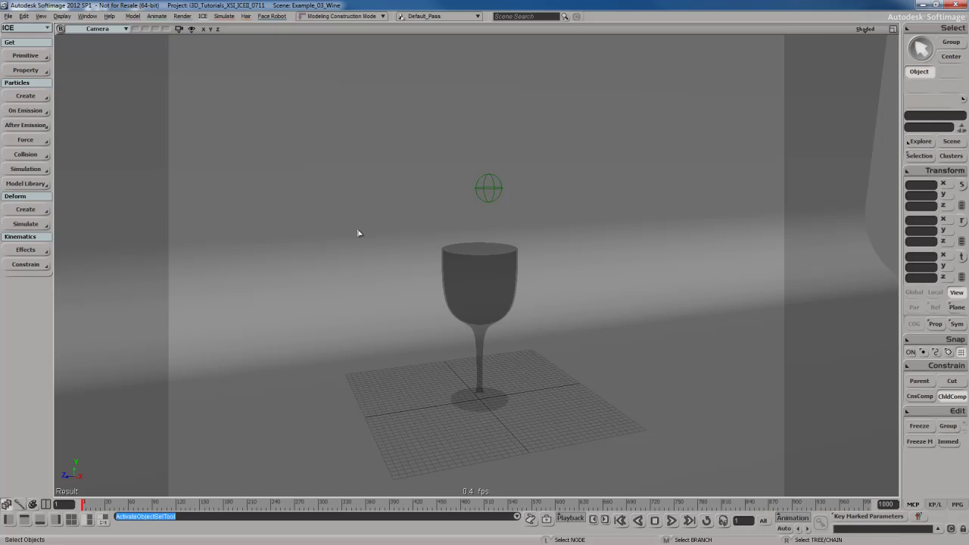
Create a Lagoa emission from the Emitter null, with wine_glass as the collision object
{"action": "left_click", "coordinate": [25, 96]}
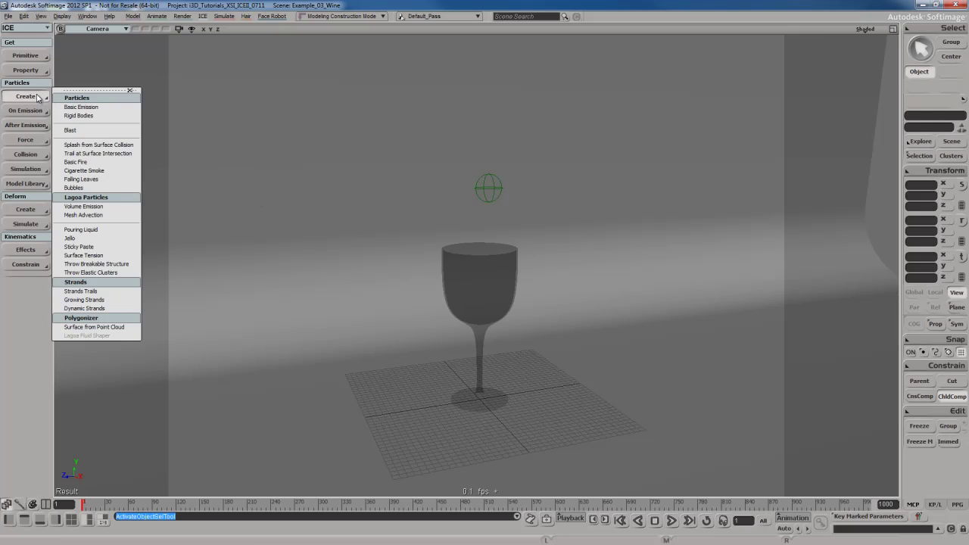
{"action": "left_click", "coordinate": [85, 215]}
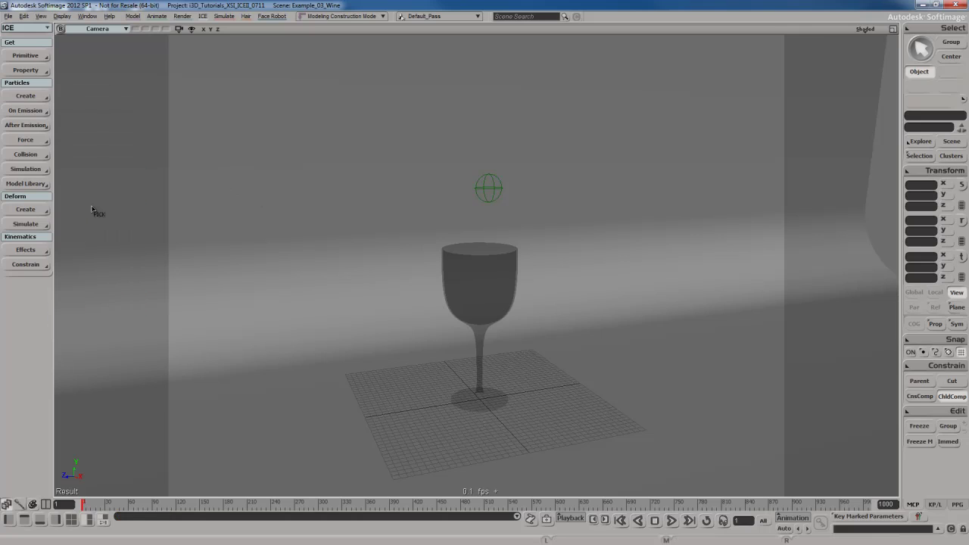
{"action": "left_click", "coordinate": [498, 191]}
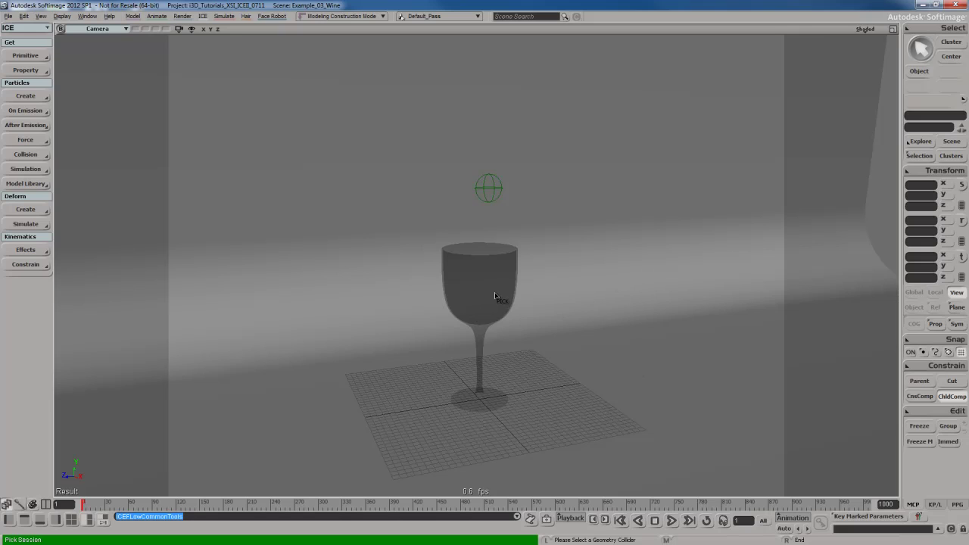
{"action": "key", "text": "8"}
{"action": "left_click_drag", "start_coordinate": [512, 195], "coordinate": [773, 55]}
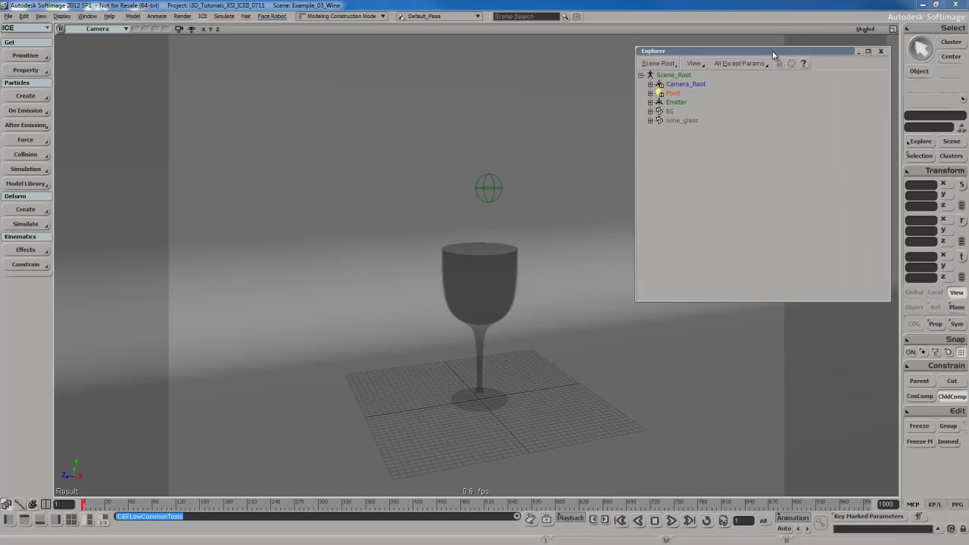
{"action": "left_click", "coordinate": [675, 122]}
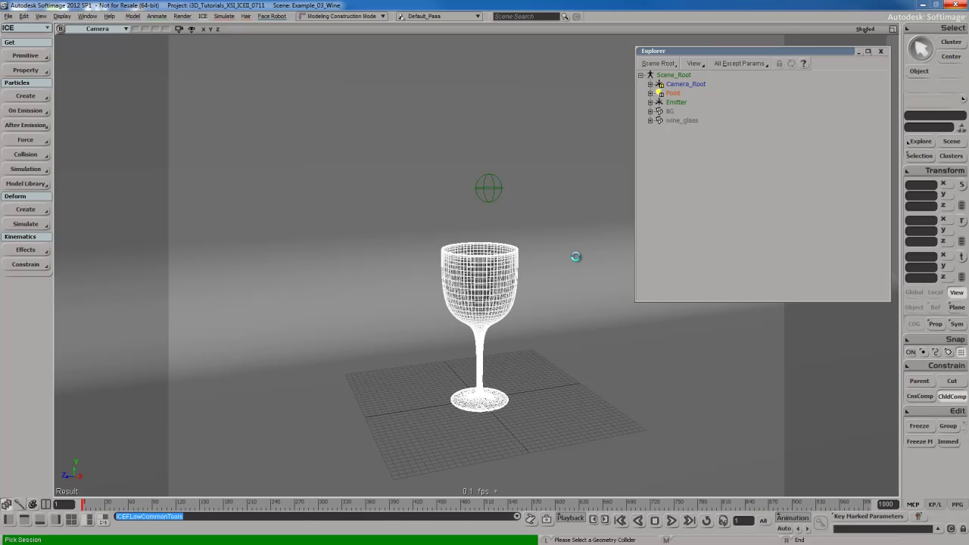
{"action": "left_click", "coordinate": [852, 70]}
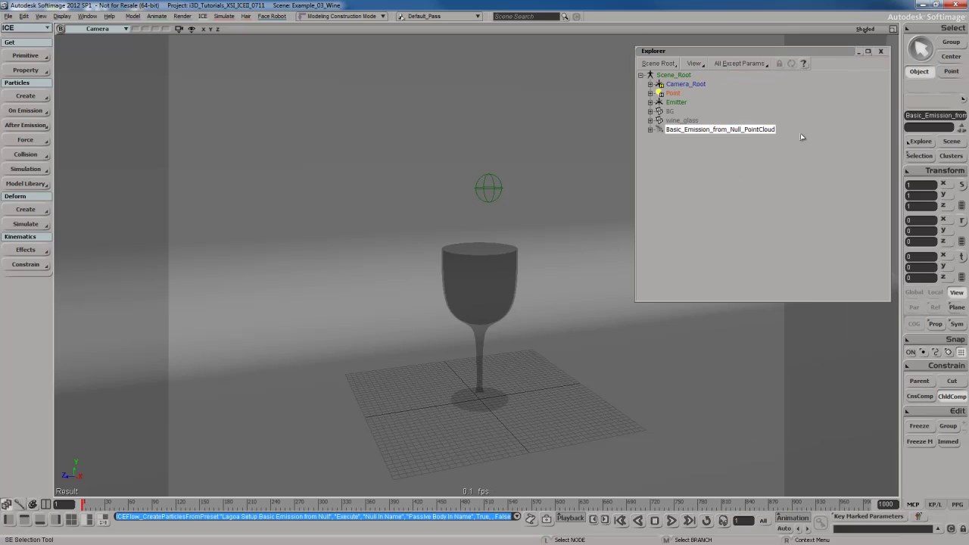
{"action": "left_click", "coordinate": [880, 52]}
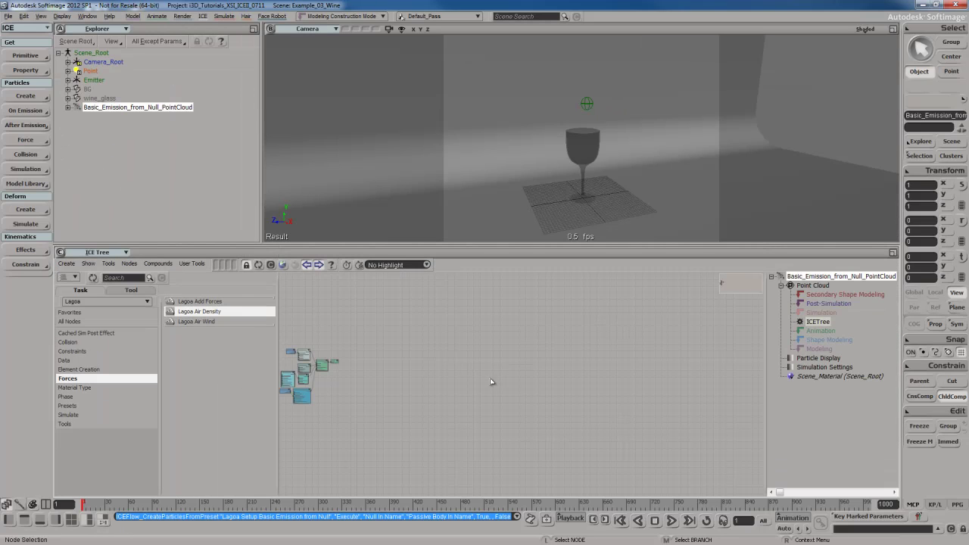
Give Lagoa Emit Grid a Resolution Per Unit of 0.3 and Hex element generation
{"action": "key", "text": "a"}
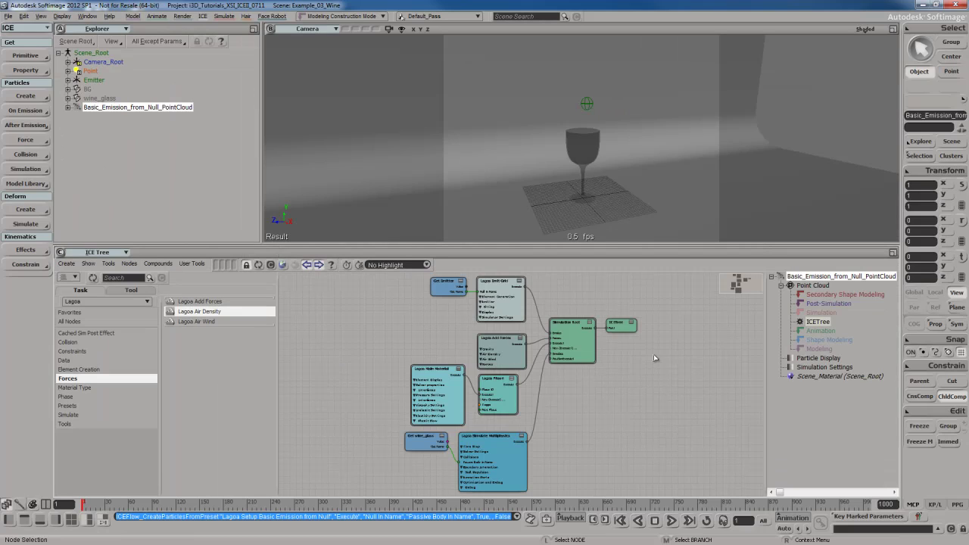
{"action": "left_click", "coordinate": [498, 300]}
{"action": "double_click", "coordinate": [498, 300]}
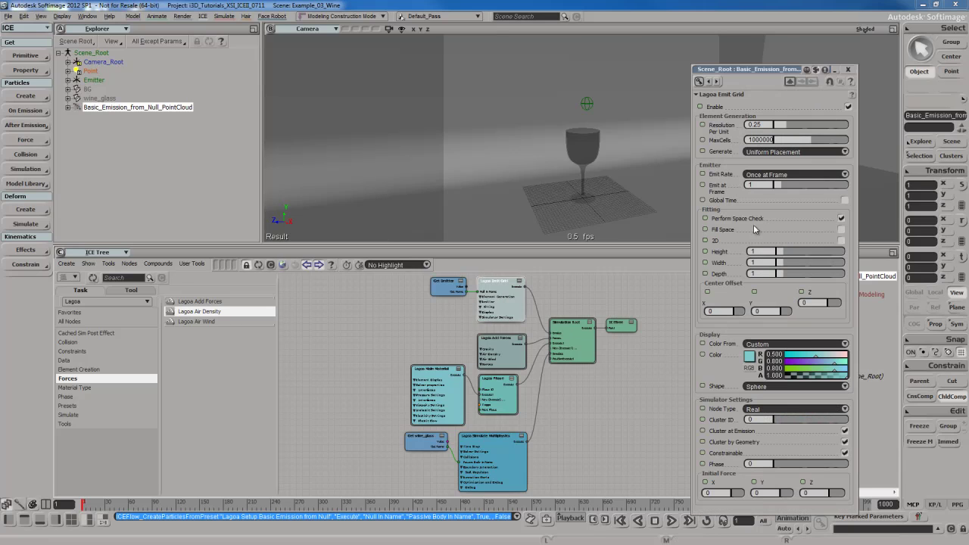
{"action": "left_click", "coordinate": [765, 124]}
{"action": "type", "text": "0.3"}
{"action": "key", "text": "Return"}
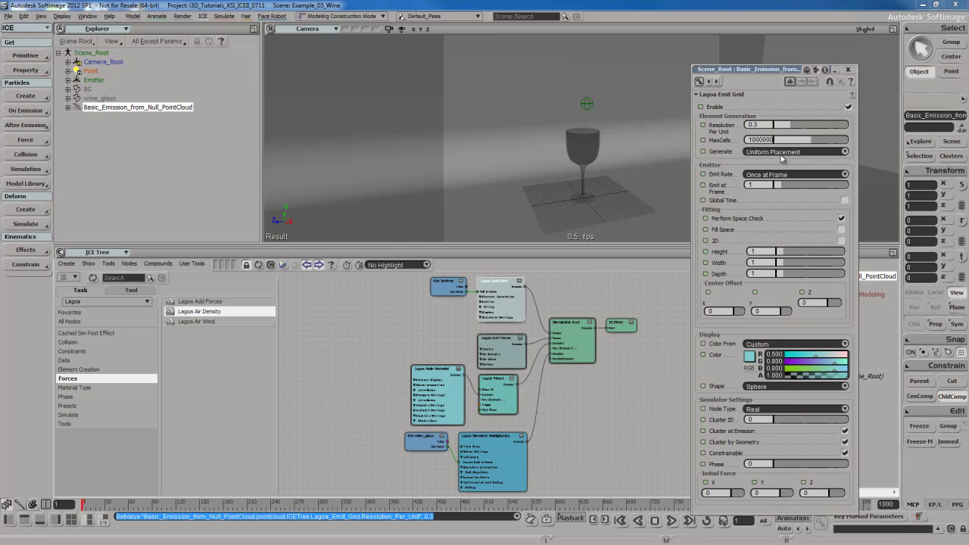
{"action": "left_click", "coordinate": [781, 154]}
{"action": "left_click", "coordinate": [793, 162]}
Set the Emit Grid's Initial Force to -5 in Y and 2 in Z
{"action": "left_click", "coordinate": [756, 492]}
{"action": "type", "text": "-5"}
{"action": "key", "text": "Return"}
{"action": "left_click", "coordinate": [819, 493]}
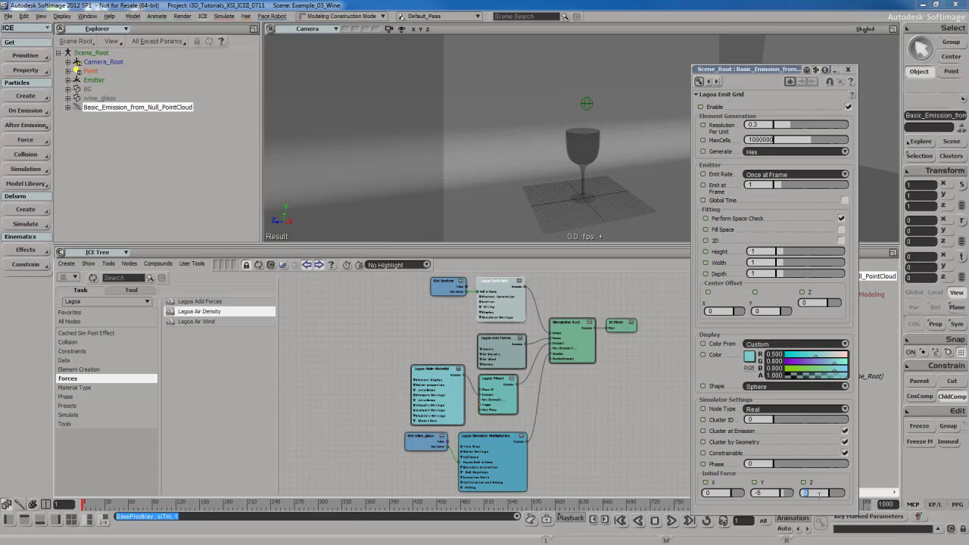
{"action": "type", "text": "2"}
{"action": "key", "text": "Return"}
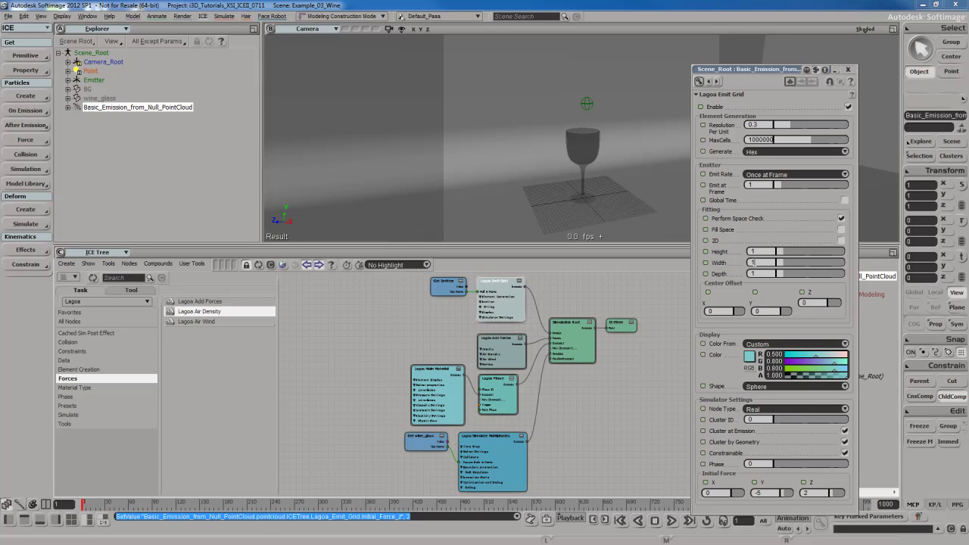
{"action": "left_click", "coordinate": [847, 69]}
Disable air density in Lagoa Add Forces and connect a Lagoa Air Density node into Force1
{"action": "double_click", "coordinate": [510, 351]}
{"action": "left_click", "coordinate": [844, 147]}
{"action": "left_click", "coordinate": [847, 69]}
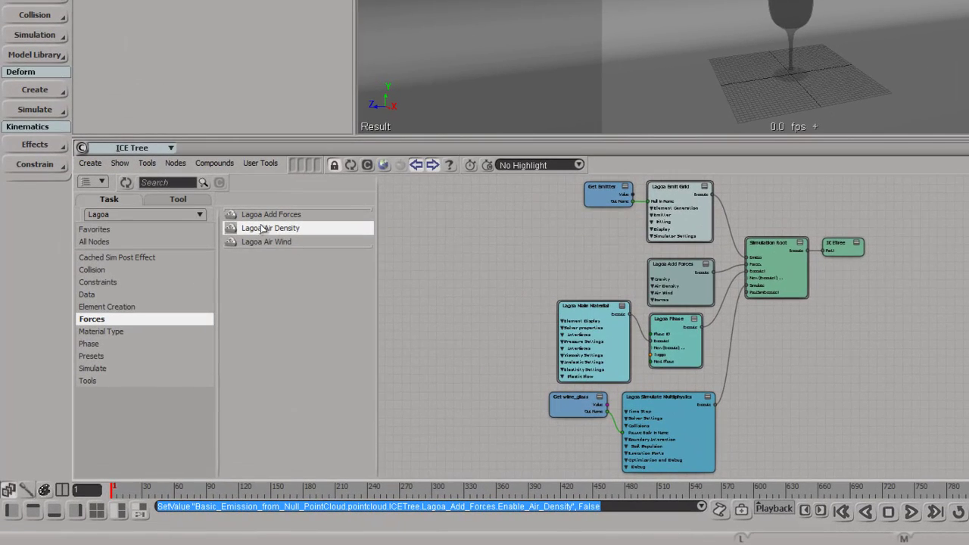
{"action": "left_click_drag", "start_coordinate": [251, 243], "coordinate": [670, 275]}
{"action": "mouse_move", "coordinate": [698, 293]}
{"action": "left_click", "coordinate": [766, 291]}
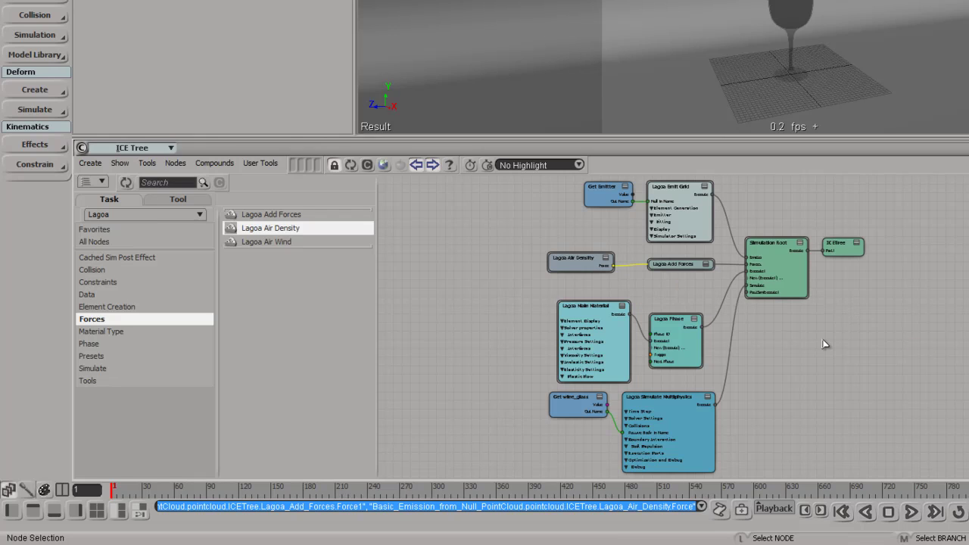
Replace Lagoa Main Material with Lagoa Material Liquid Water wired into Lagoa Phase
{"action": "left_click_drag", "start_coordinate": [595, 333], "coordinate": [582, 320]}
{"action": "key", "text": "Delete"}
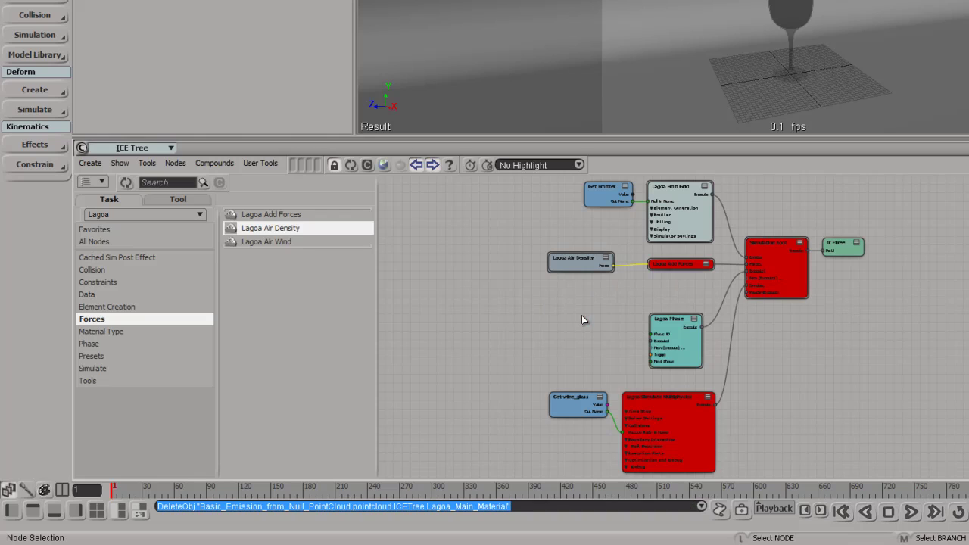
{"action": "left_click", "coordinate": [98, 333]}
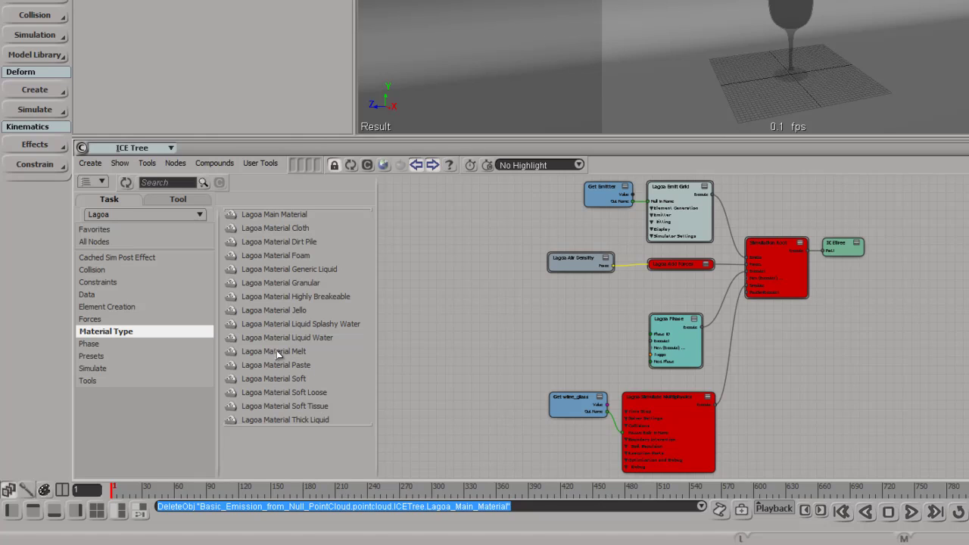
{"action": "left_click_drag", "start_coordinate": [274, 342], "coordinate": [582, 361]}
{"action": "left_click_drag", "start_coordinate": [585, 328], "coordinate": [665, 342]}
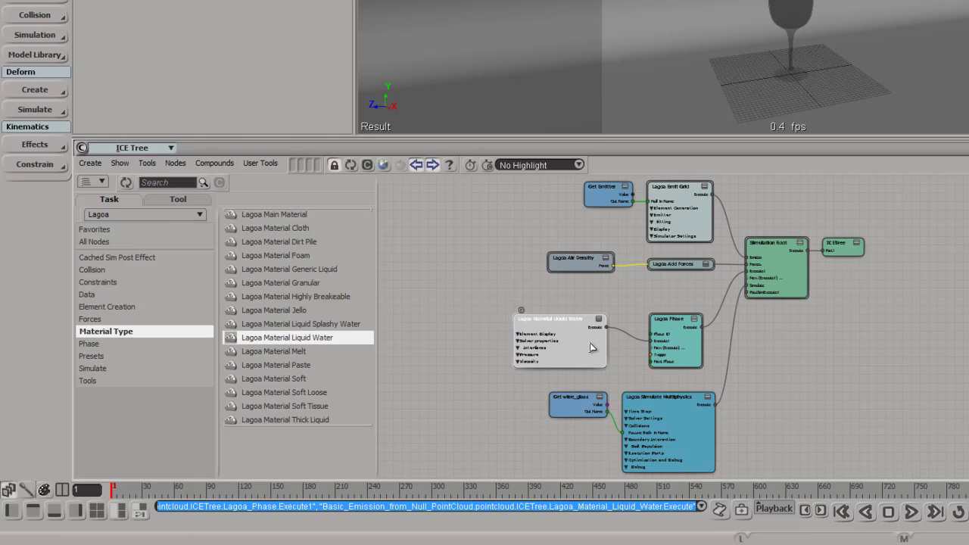
{"action": "scroll", "coordinate": [660, 343], "scroll_direction": "up", "scroll_amount": 1}
{"action": "scroll", "coordinate": [655, 345], "scroll_direction": "up", "scroll_amount": 2}
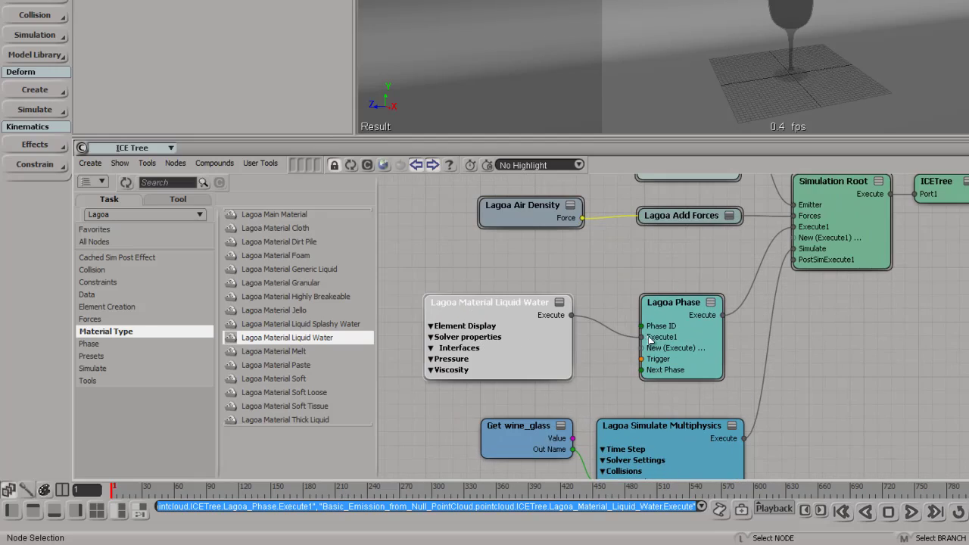
{"action": "key", "text": "Return"}
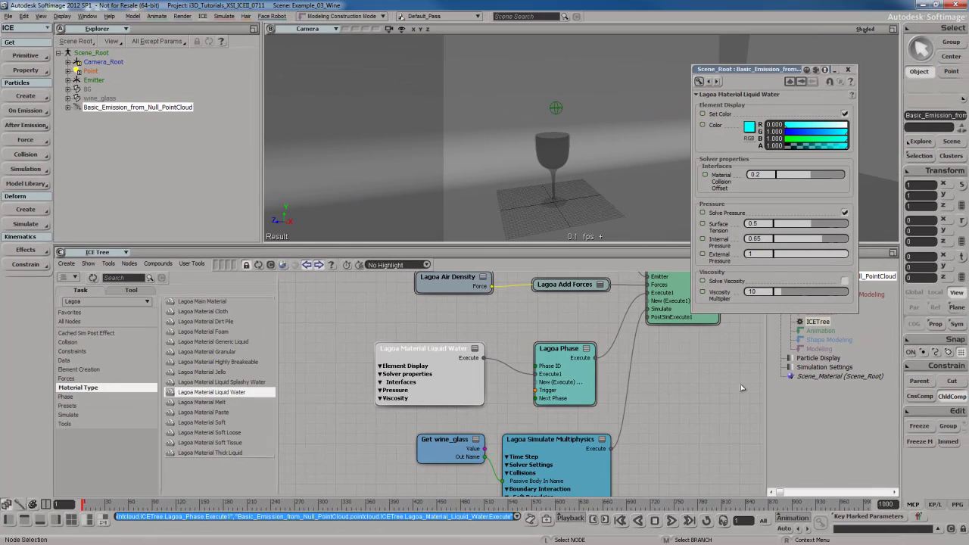
Play the simulation briefly to check the initial particle emission
{"action": "key", "text": "alt+period"}
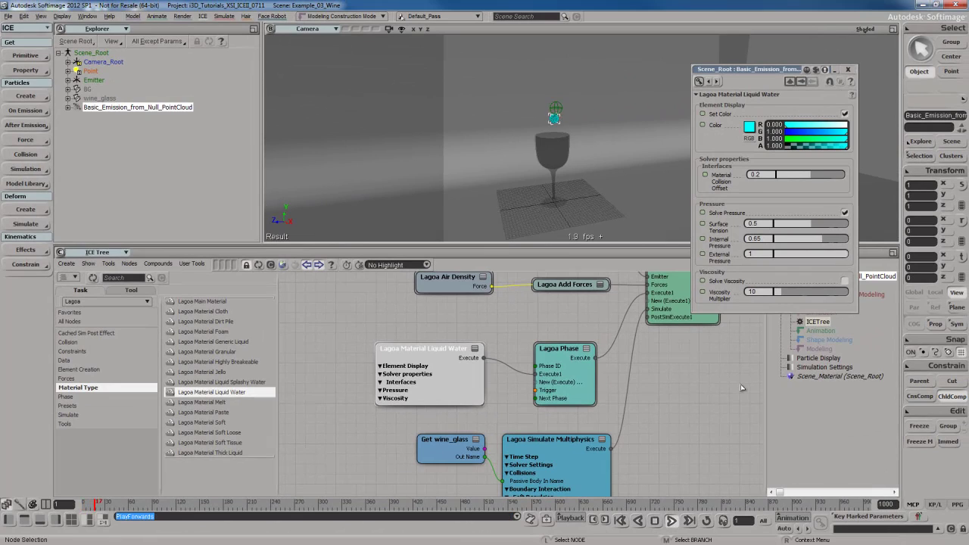
{"action": "key", "text": "Escape"}
{"action": "scroll", "coordinate": [562, 113], "scroll_direction": "up", "scroll_amount": 10}
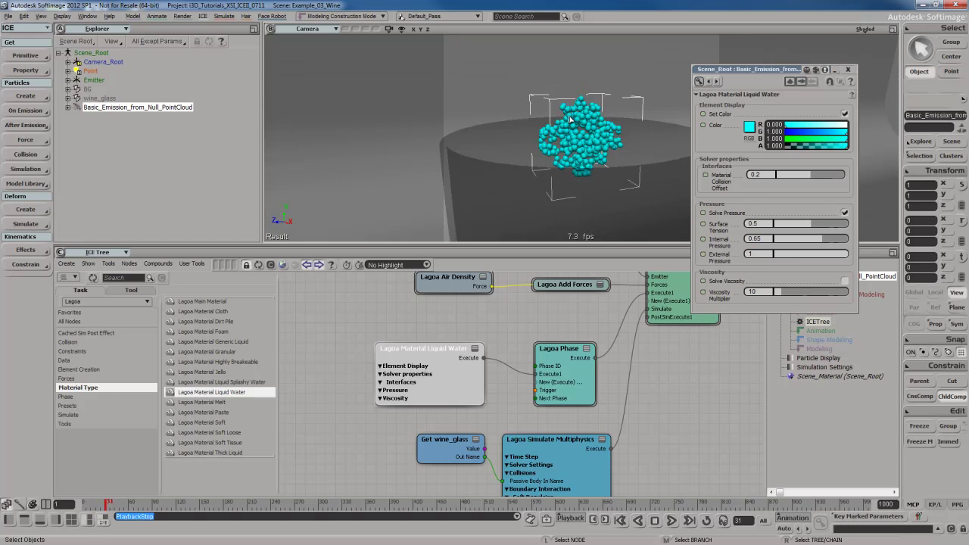
{"action": "scroll", "coordinate": [572, 119], "scroll_direction": "down", "scroll_amount": 10}
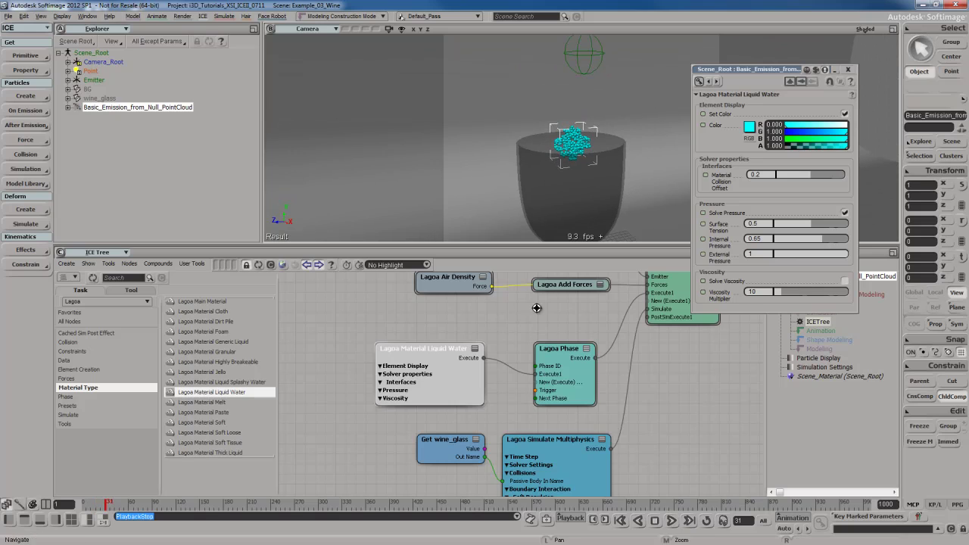
Set the Emit Grid's Emit Rate to Every Frame, replay, and rewind to the first frame
{"action": "left_click_drag", "start_coordinate": [537, 305], "coordinate": [508, 425]}
{"action": "left_click", "coordinate": [529, 311]}
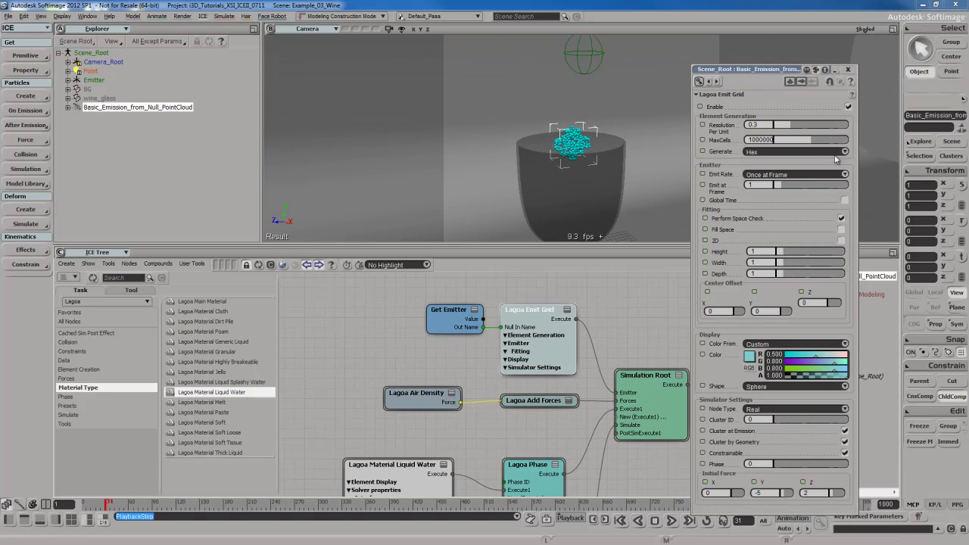
{"action": "left_click", "coordinate": [794, 175]}
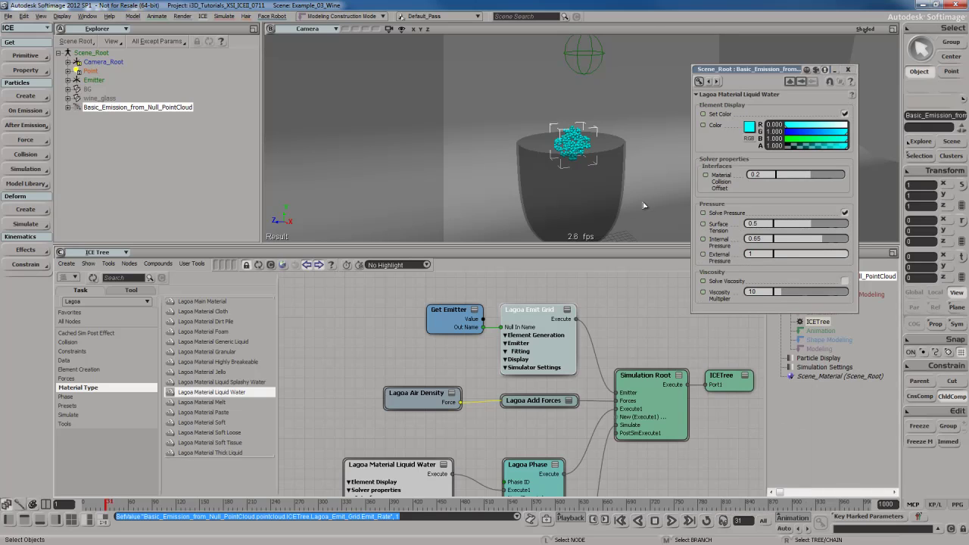
{"action": "key", "text": "F10"}
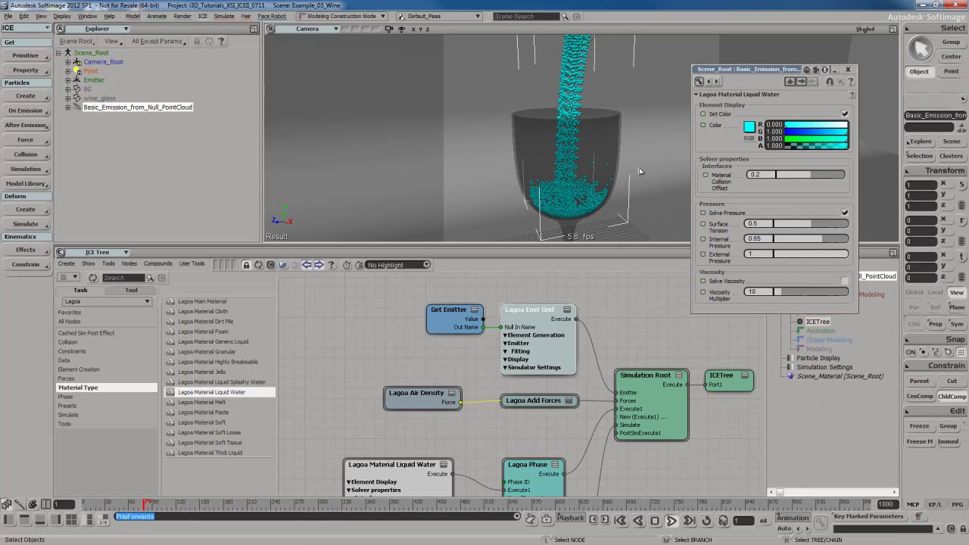
{"action": "key", "text": "shift+F9"}
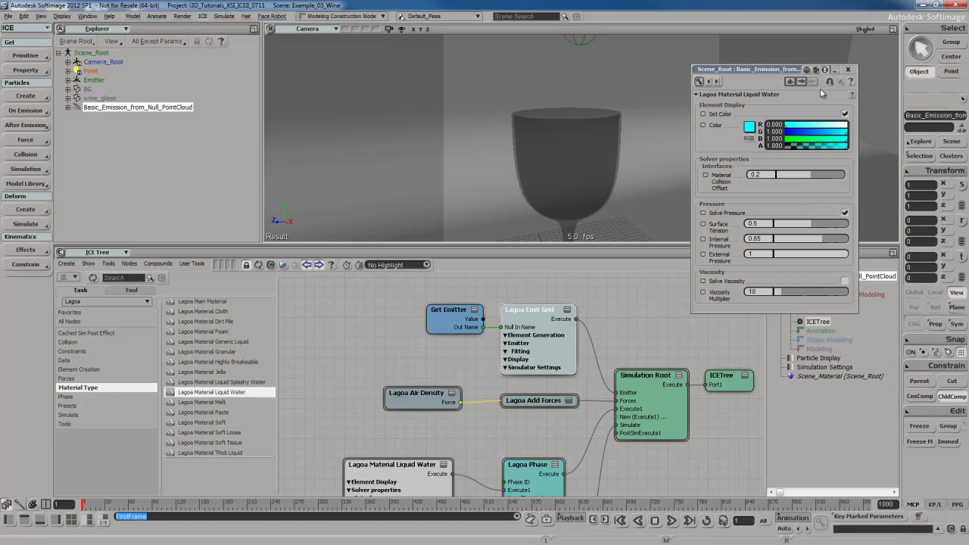
Give Lagoa Material Liquid Water a Surface Tension of 2 and Internal Pressure of 1
{"action": "left_click", "coordinate": [847, 69]}
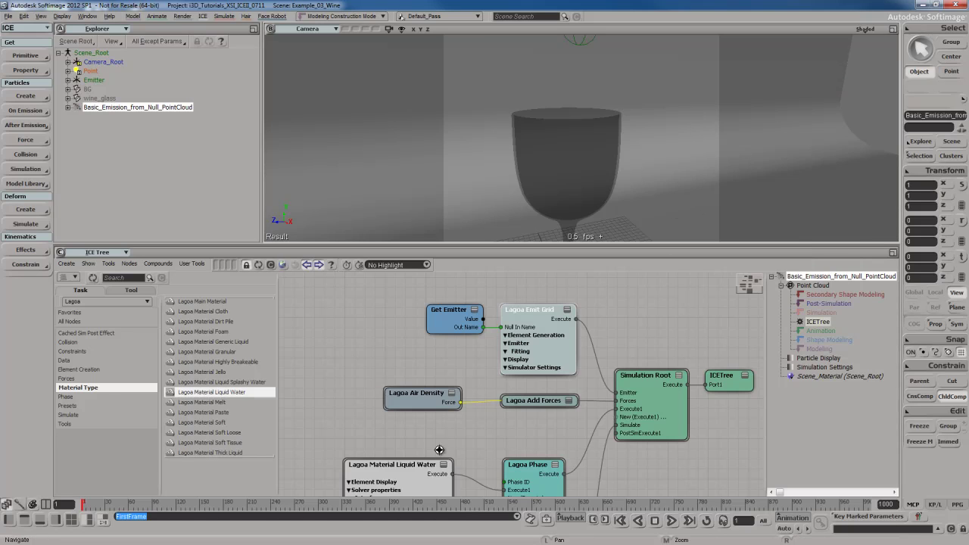
{"action": "middle_click_drag", "start_coordinate": [449, 459], "coordinate": [472, 328]}
{"action": "double_click", "coordinate": [454, 371]}
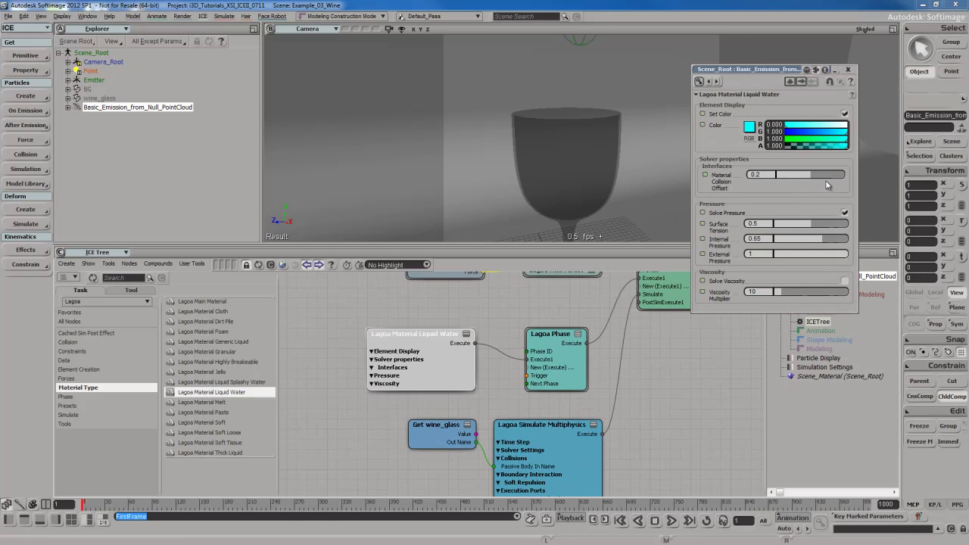
{"action": "left_click", "coordinate": [764, 223]}
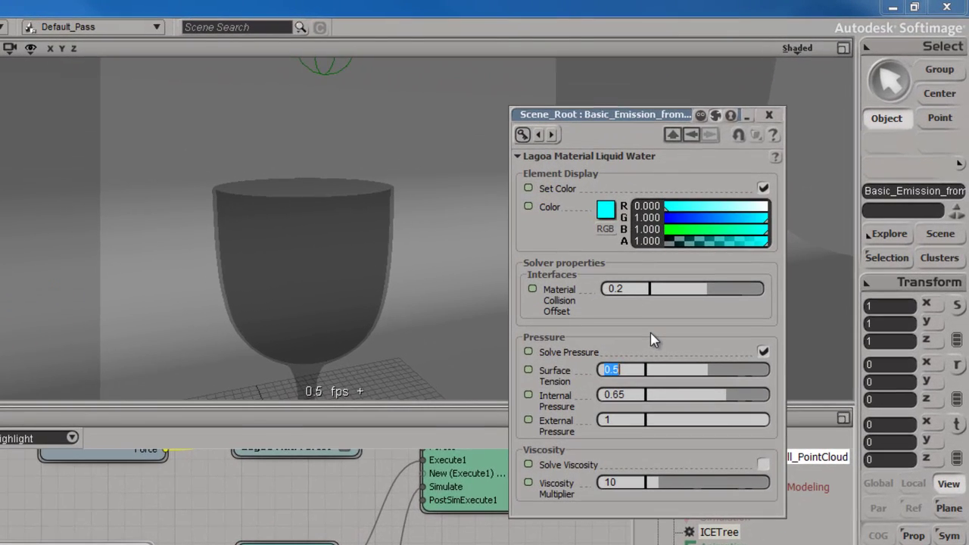
{"action": "type", "text": "2"}
{"action": "key", "text": "Tab"}
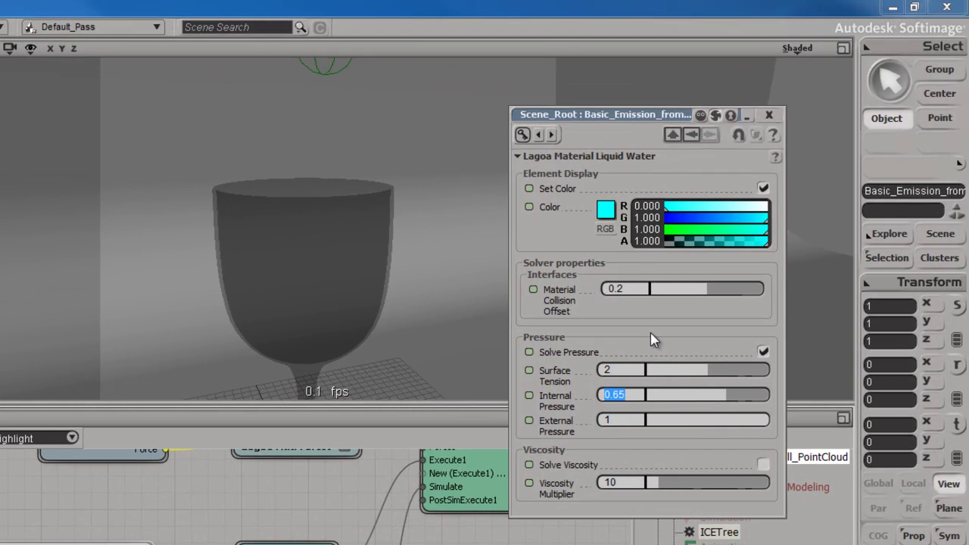
{"action": "type", "text": "1"}
{"action": "key", "text": "Return"}
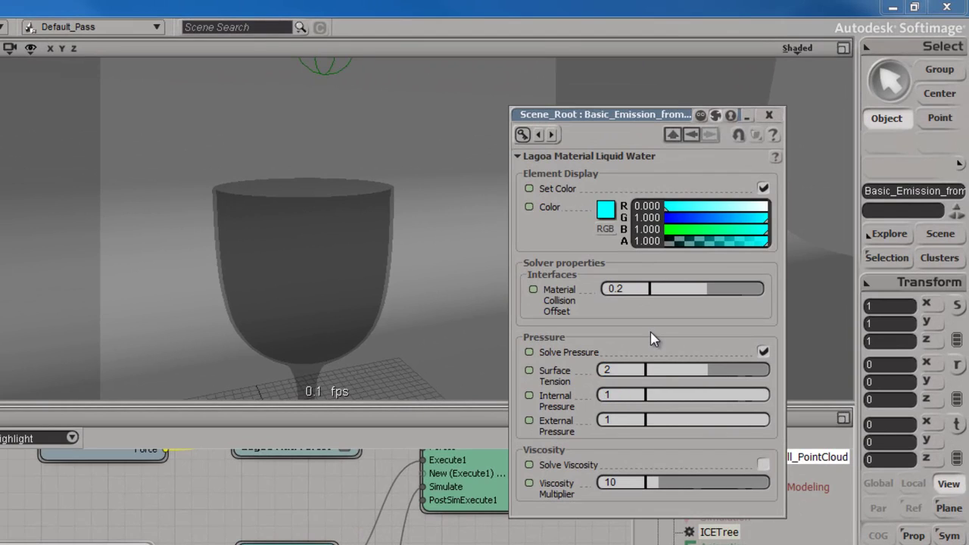
Uncheck Elastics, Inelastics, Viscosity, Plastic Flow and Custom Elastic Range in Lagoa Simulate Multiphysics
{"action": "left_click", "coordinate": [768, 114]}
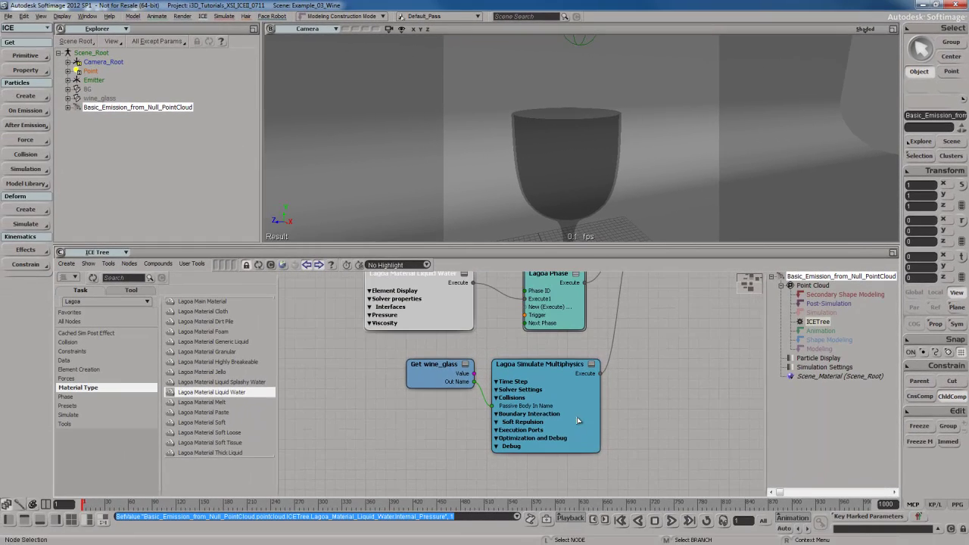
{"action": "double_click", "coordinate": [580, 420]}
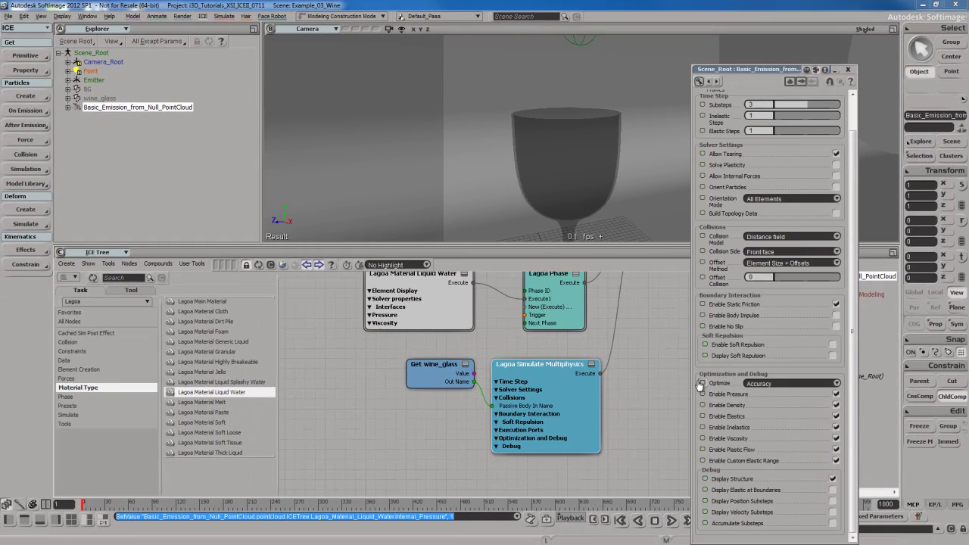
{"action": "left_click_drag", "start_coordinate": [796, 70], "coordinate": [794, 25]}
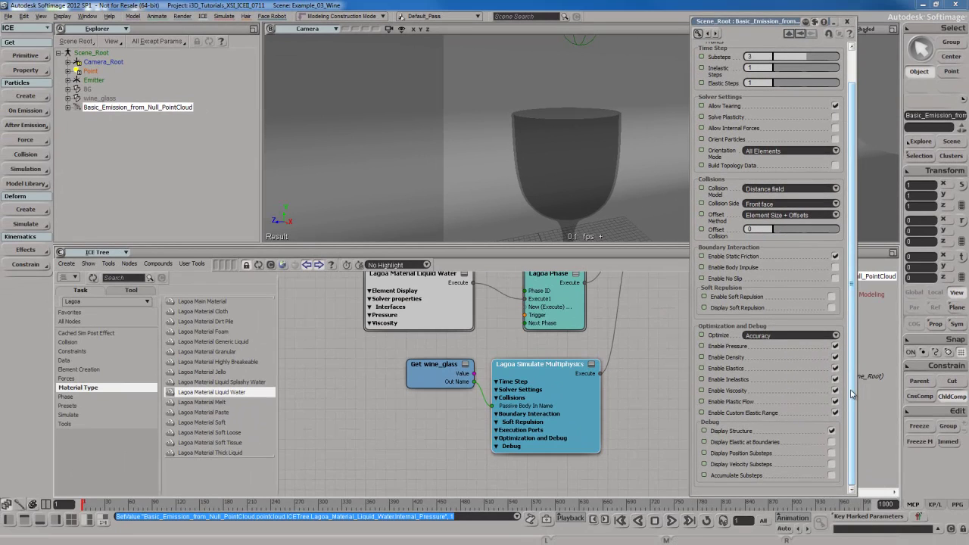
{"action": "left_click", "coordinate": [834, 413]}
{"action": "left_click", "coordinate": [835, 401]}
{"action": "left_click", "coordinate": [835, 392]}
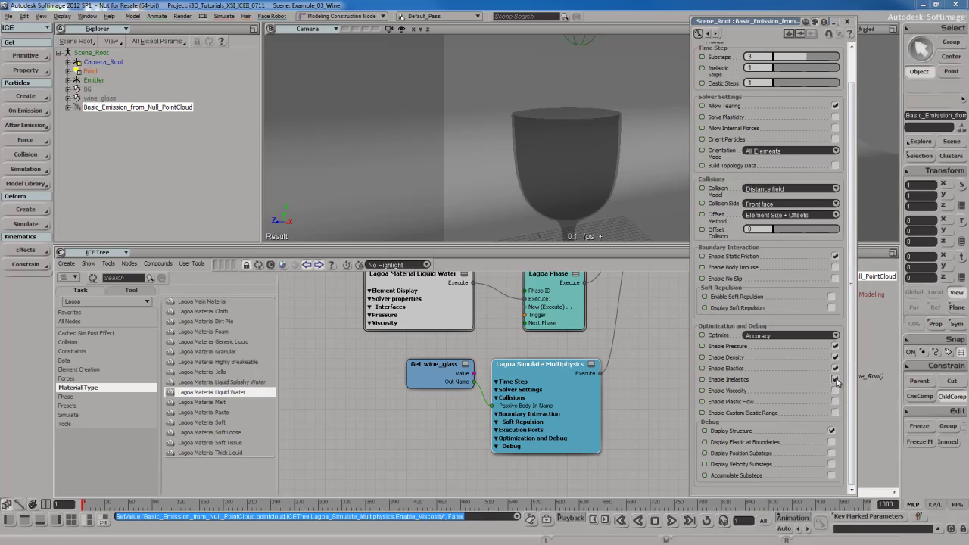
{"action": "left_click", "coordinate": [835, 379]}
{"action": "left_click", "coordinate": [835, 368]}
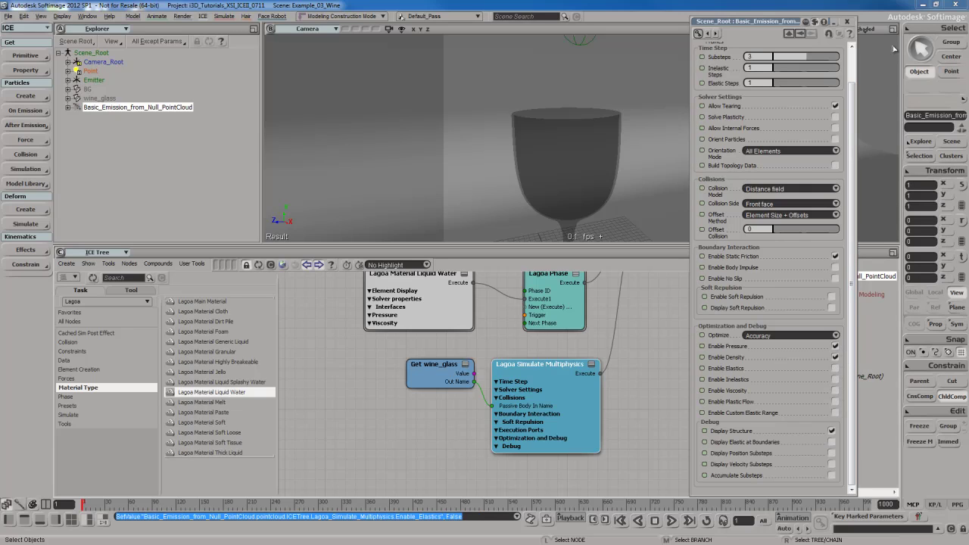
{"action": "left_click", "coordinate": [846, 21]}
{"action": "double_click", "coordinate": [423, 291]}
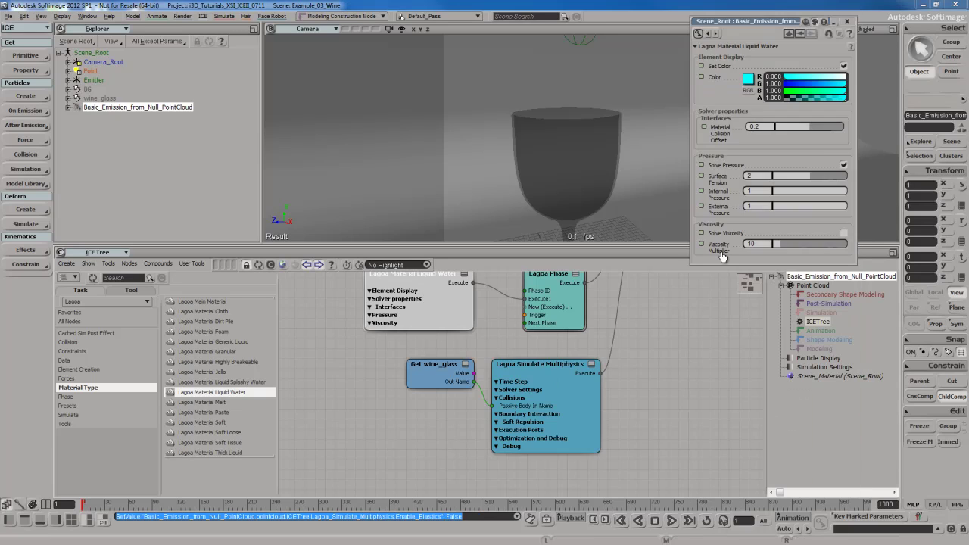
{"action": "left_click", "coordinate": [846, 21]}
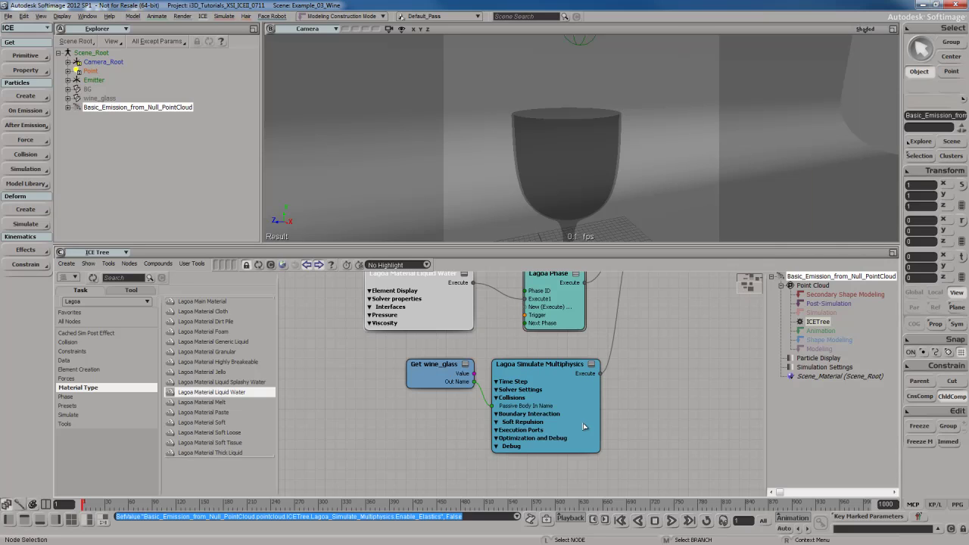
Play the simulation with the simplified solver until liquid fills the glass
{"action": "key", "text": "a"}
{"action": "scroll", "coordinate": [654, 400], "scroll_direction": "up", "scroll_amount": 5}
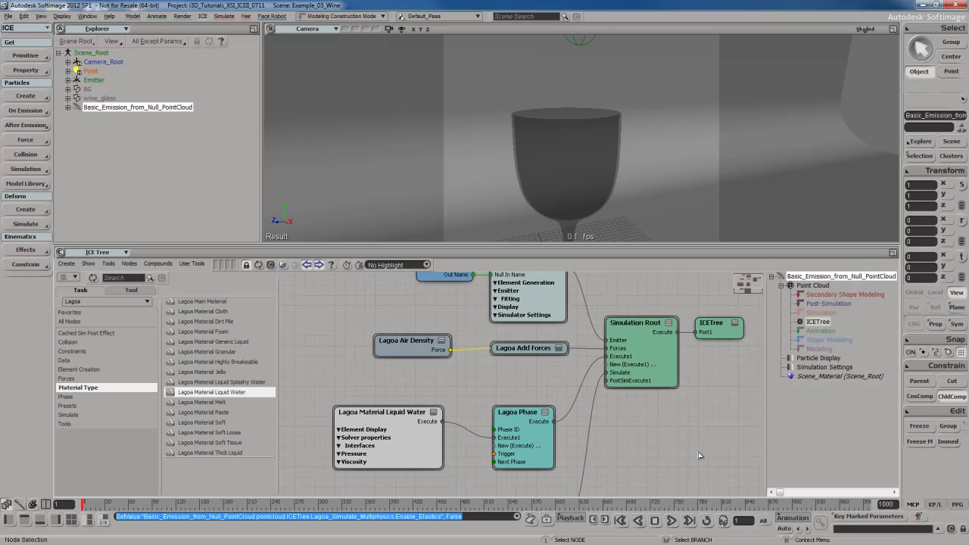
{"action": "key", "text": "alt+v"}
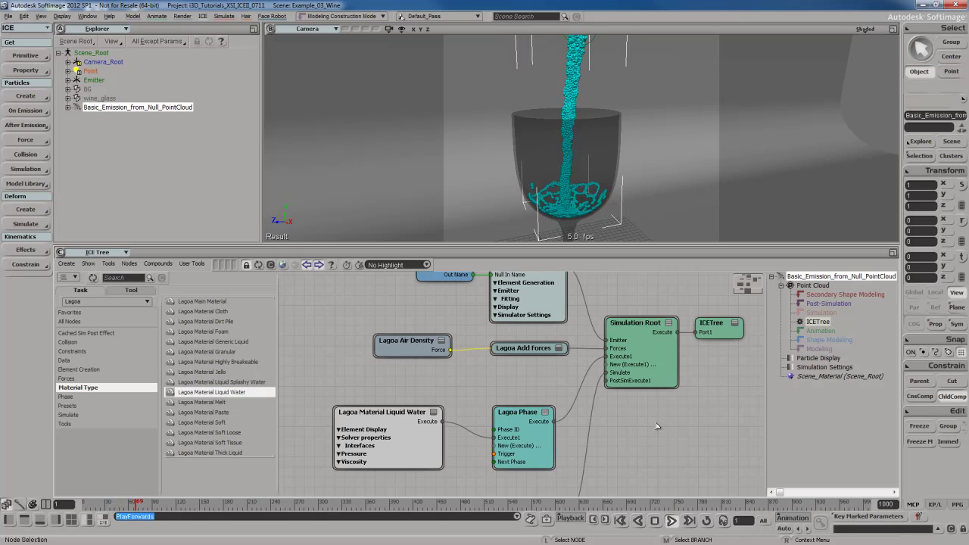
{"action": "key", "text": "Escape"}
Zoom out to frame the whole glass, then rewind to the first frame
{"action": "scroll", "coordinate": [584, 150], "scroll_direction": "up", "scroll_amount": 5}
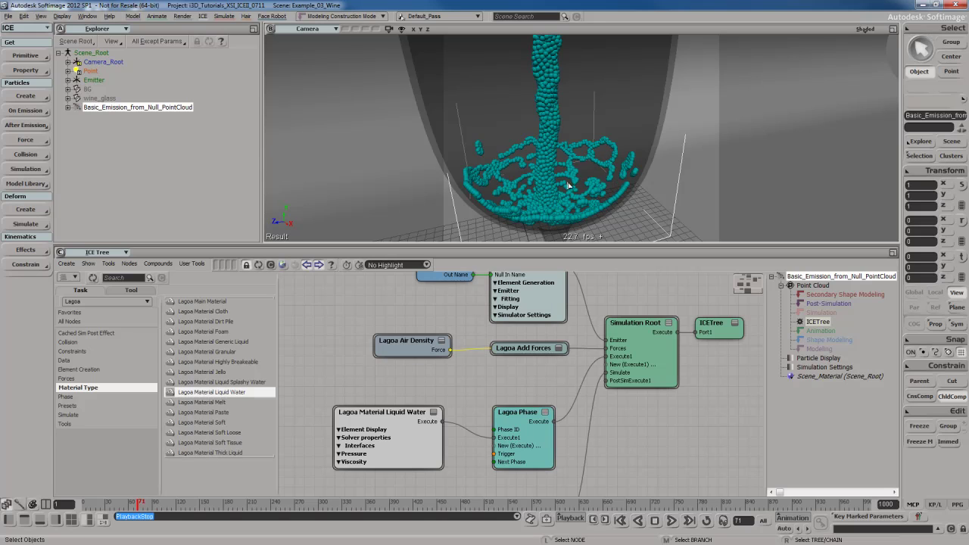
{"action": "scroll", "coordinate": [575, 170], "scroll_direction": "down", "scroll_amount": 5}
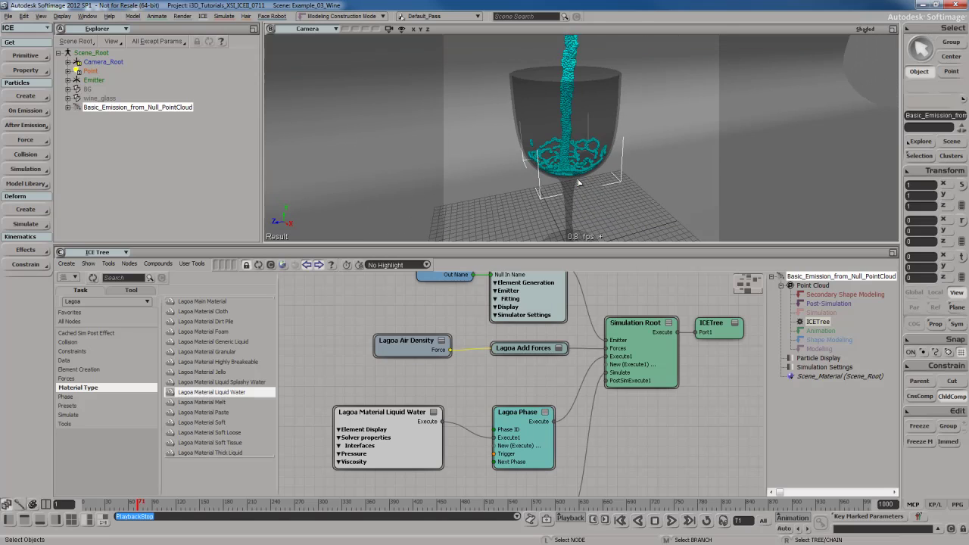
{"action": "key", "text": "s"}
{"action": "scroll", "coordinate": [598, 179], "scroll_direction": "down", "scroll_amount": 2}
{"action": "key", "text": "space"}
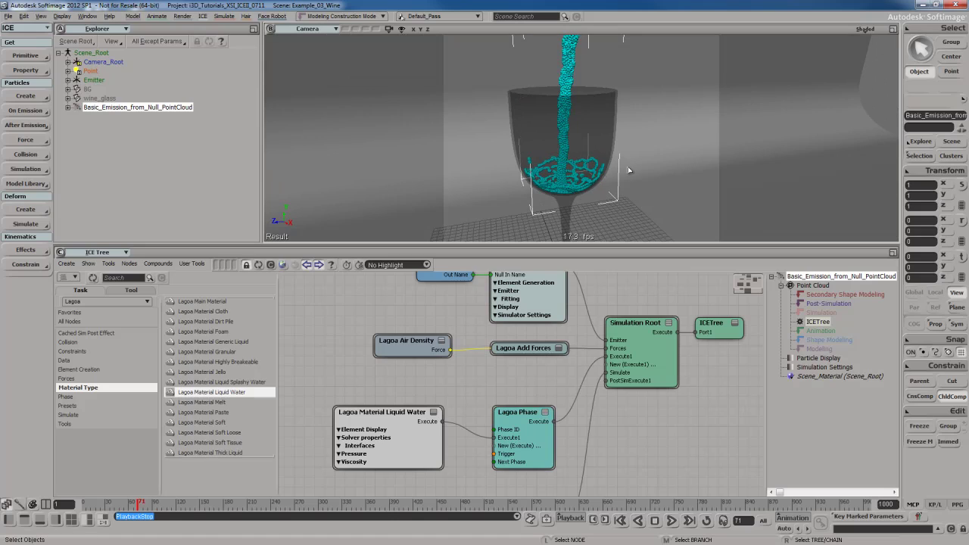
{"action": "key", "text": "Home"}
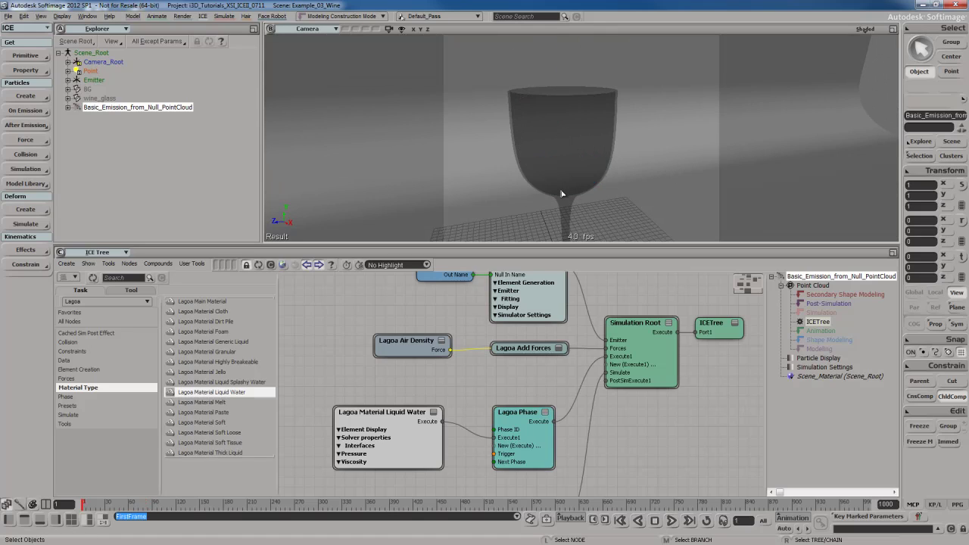
Set Soft Repulsion to -1 in wine_glass's Lagoa Set Collision Data node
{"action": "left_click", "coordinate": [104, 98]}
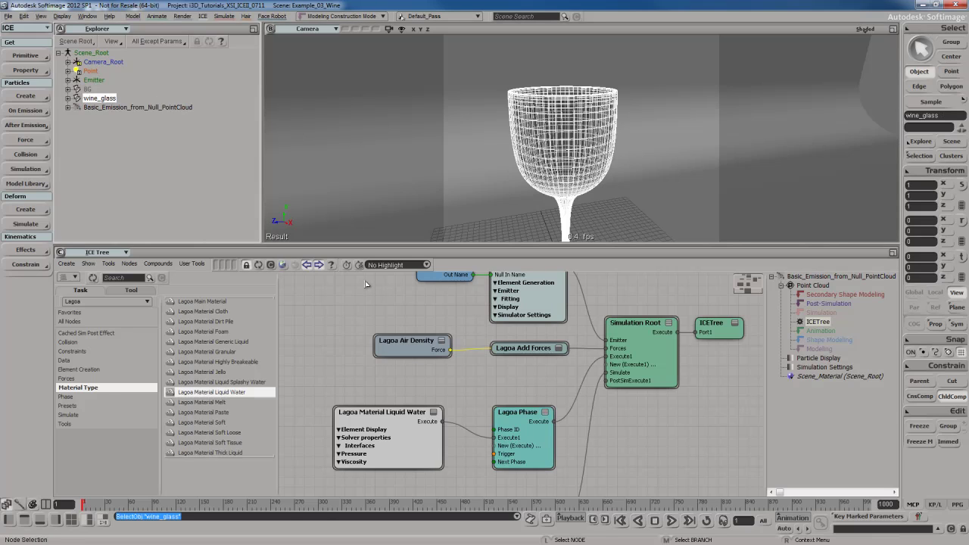
{"action": "left_click", "coordinate": [258, 264]}
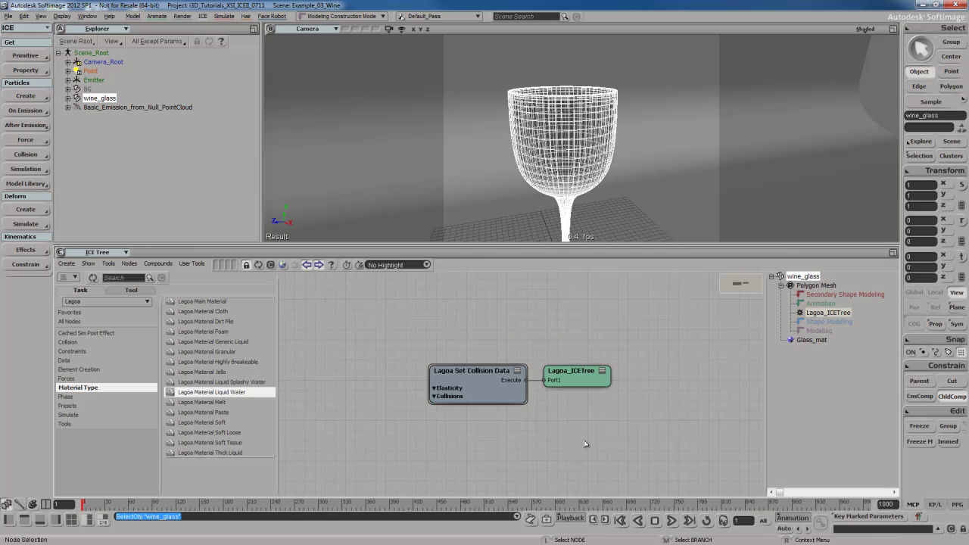
{"action": "double_click", "coordinate": [487, 391]}
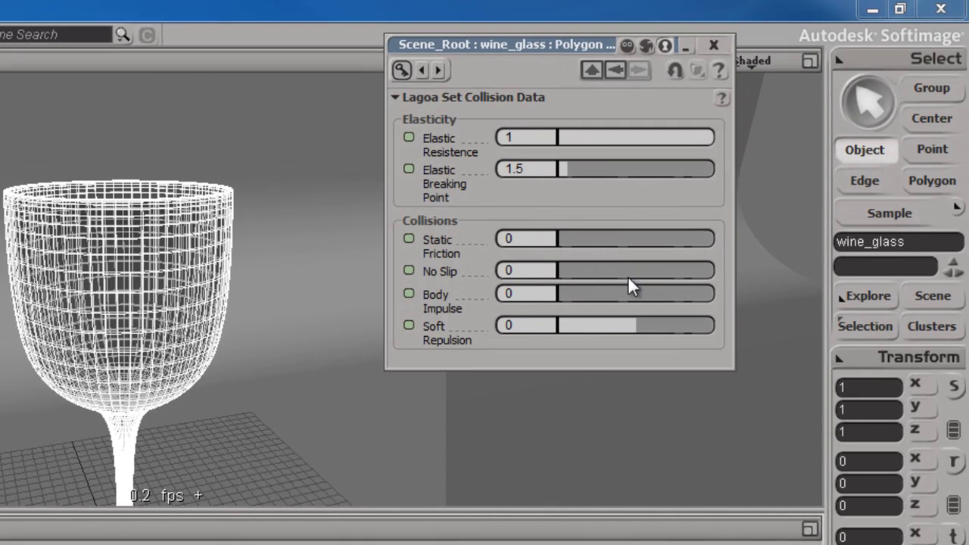
{"action": "left_click", "coordinate": [521, 324]}
{"action": "double_click", "coordinate": [522, 324]}
{"action": "type", "text": "-1"}
{"action": "key", "text": "Return"}
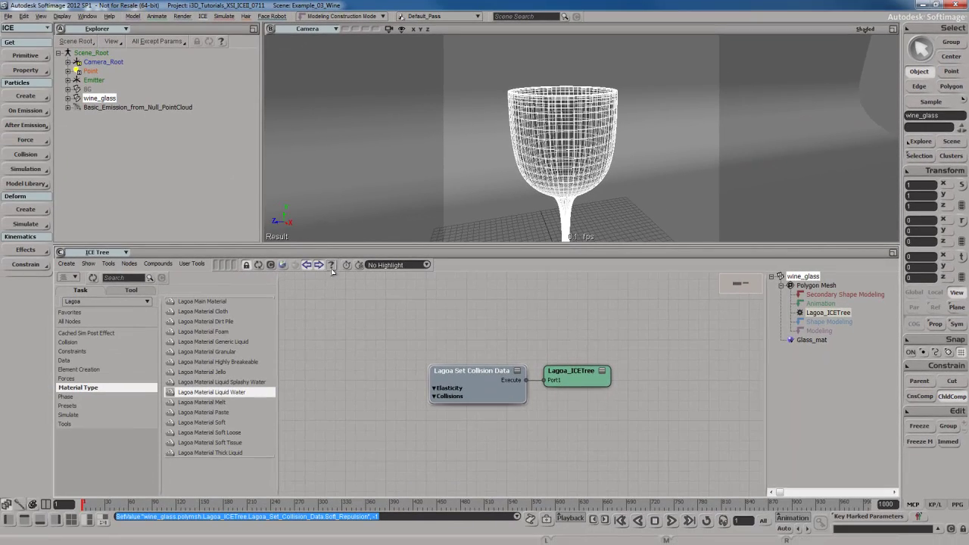
Check Enable Soft Repulsion in the point cloud's Lagoa Simulate Multiphysics, then rewind to frame 1
{"action": "left_click", "coordinate": [130, 108]}
{"action": "left_click", "coordinate": [271, 264]}
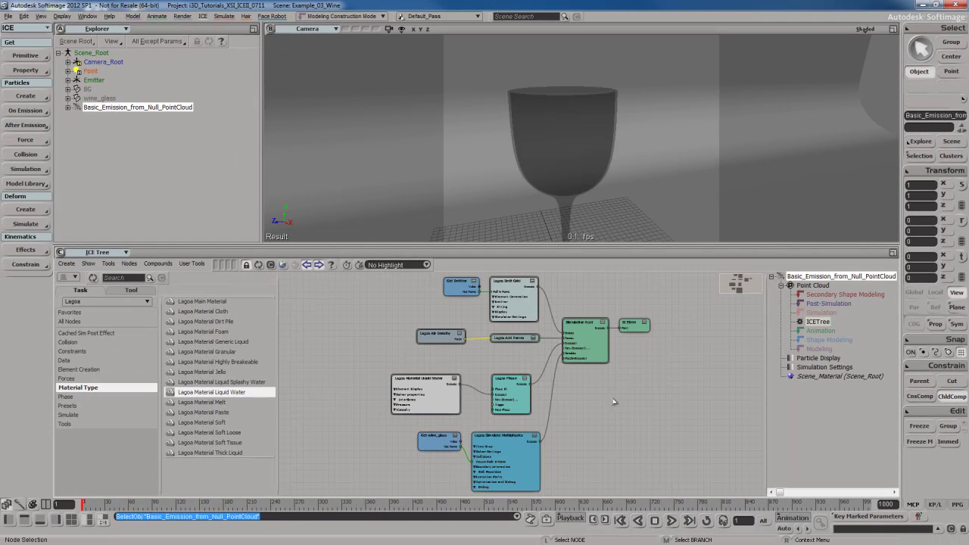
{"action": "double_click", "coordinate": [530, 476]}
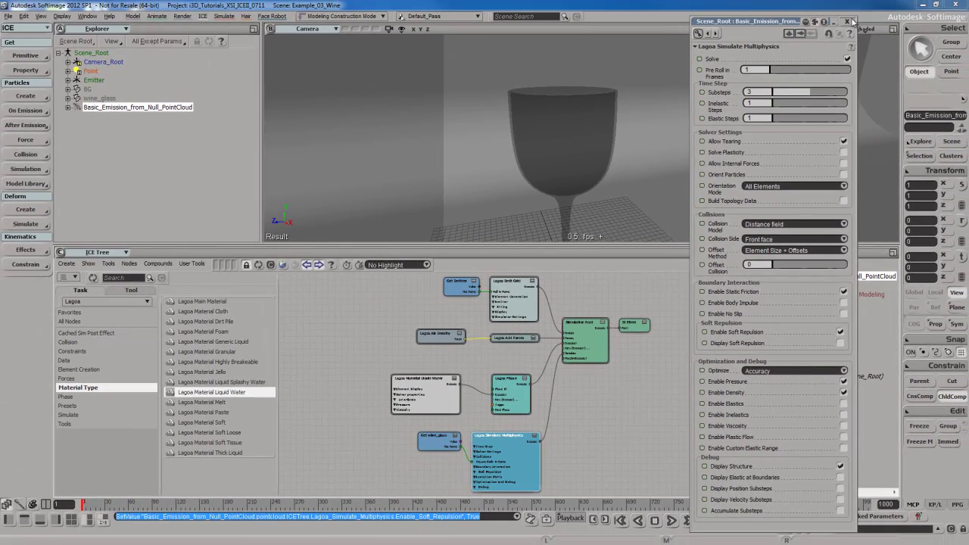
{"action": "left_click", "coordinate": [853, 23]}
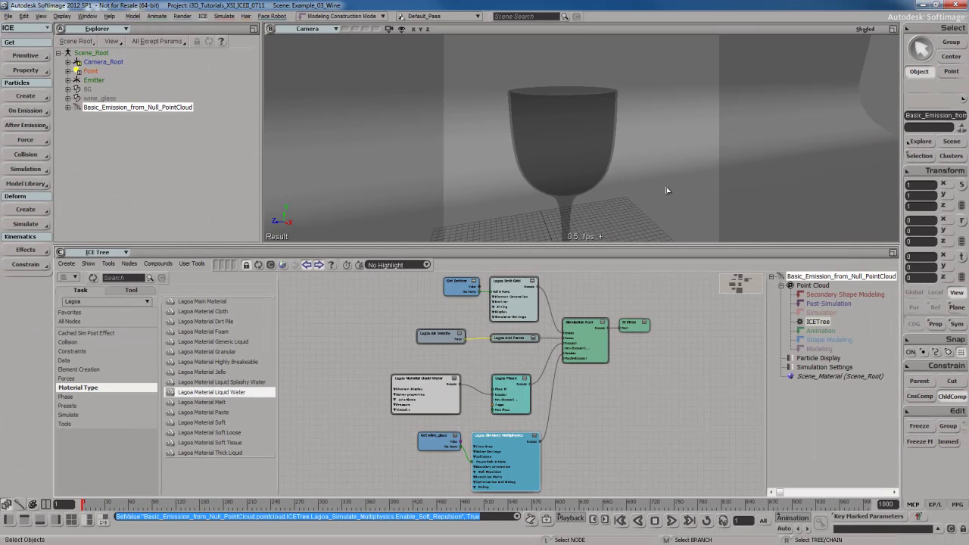
{"action": "key", "text": "Home"}
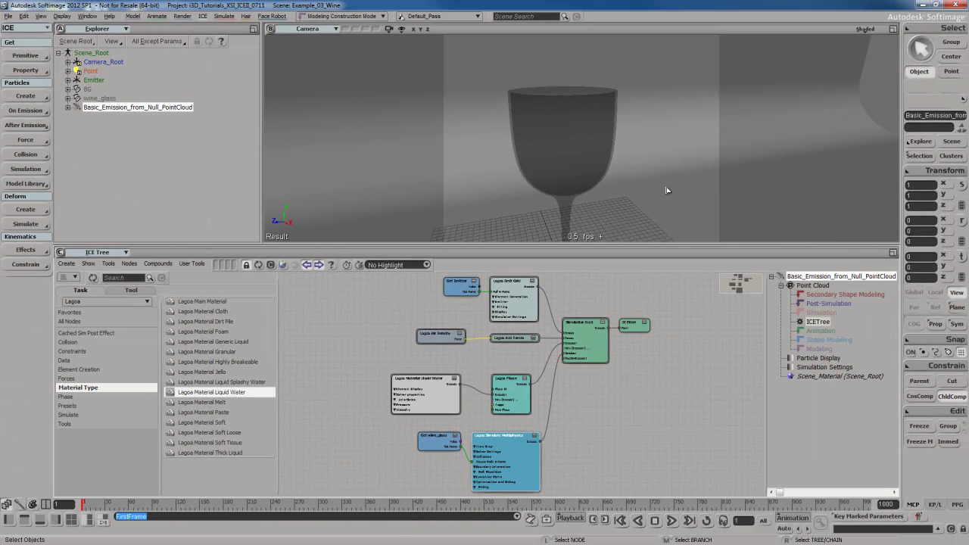
Play the wine pour to frame 119, rewind to frame 1, and save the scene as 20_TEMP
{"action": "key", "text": "F4"}
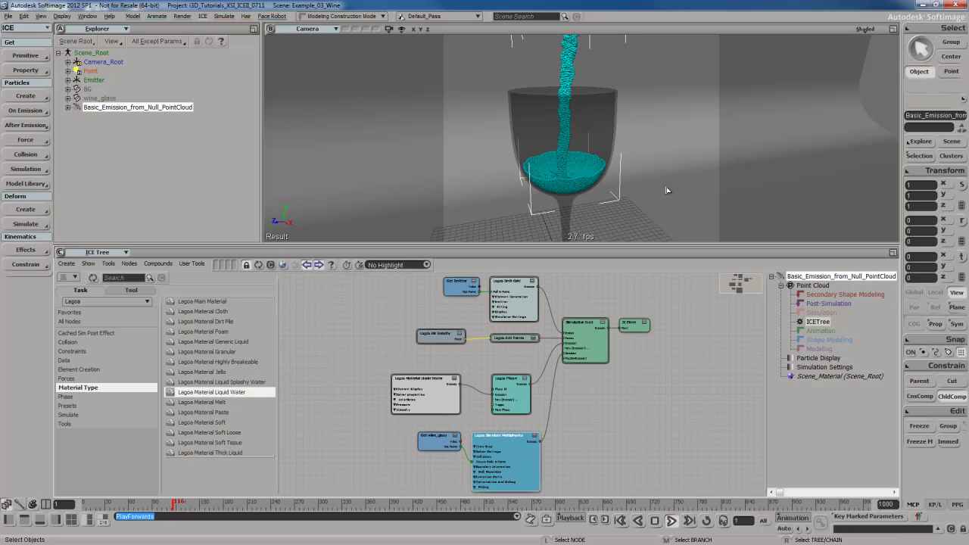
{"action": "key", "text": "Escape"}
{"action": "key", "text": "Home"}
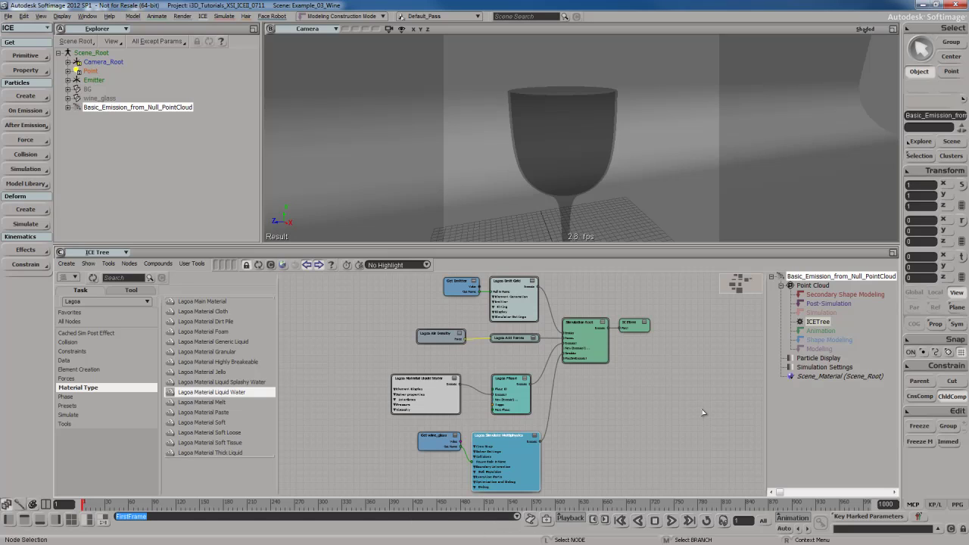
{"action": "key", "text": "ctrl+shift+s"}
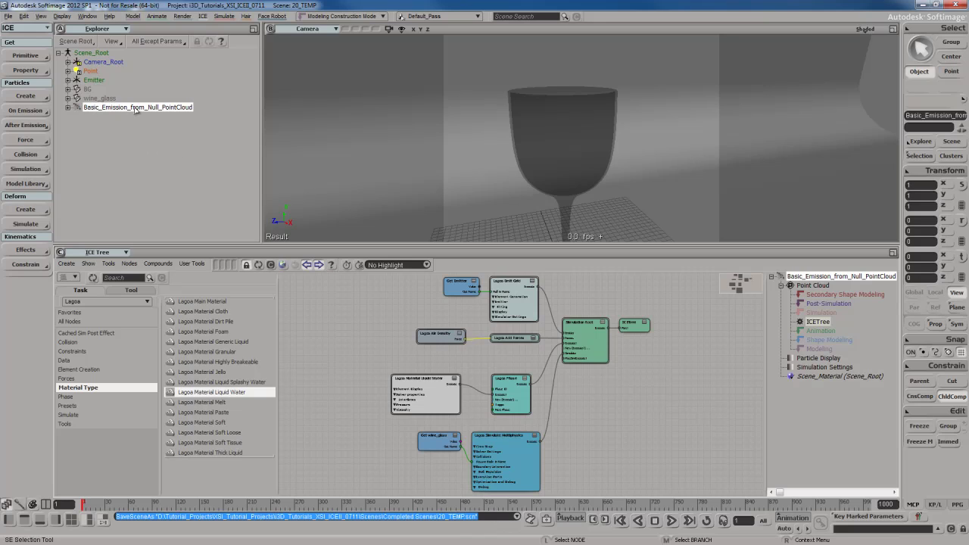
Rename Basic_Emission_from_Null_PointCloud to Wine_Simulated_PointCloud in the Explorer and save the scene
{"action": "left_click", "coordinate": [162, 110]}
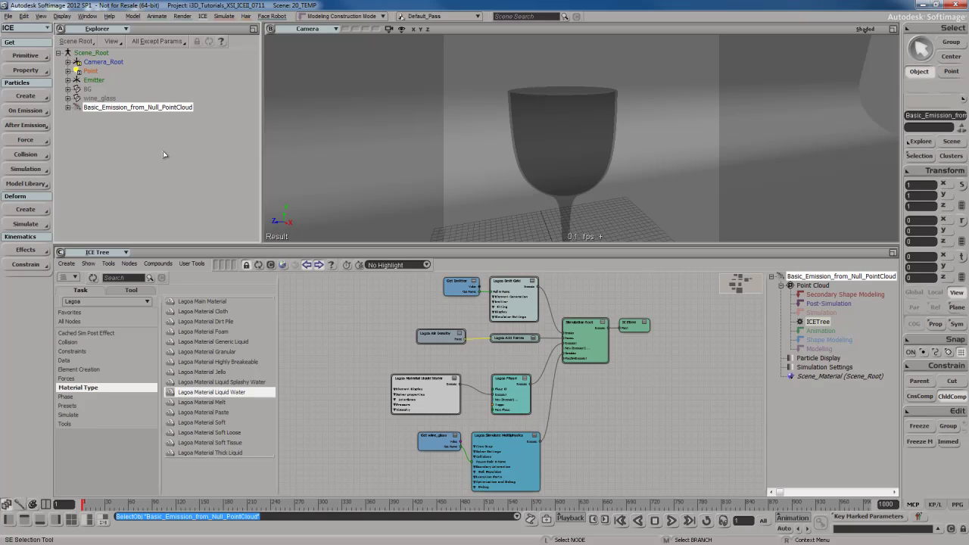
{"action": "key", "text": "F2"}
{"action": "key", "text": "Home"}
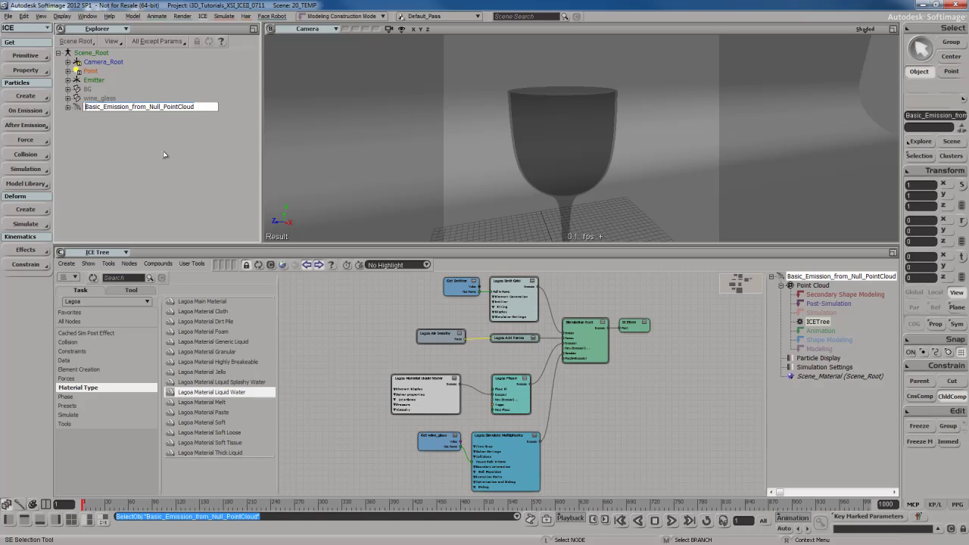
{"action": "key", "text": "shift+End"}
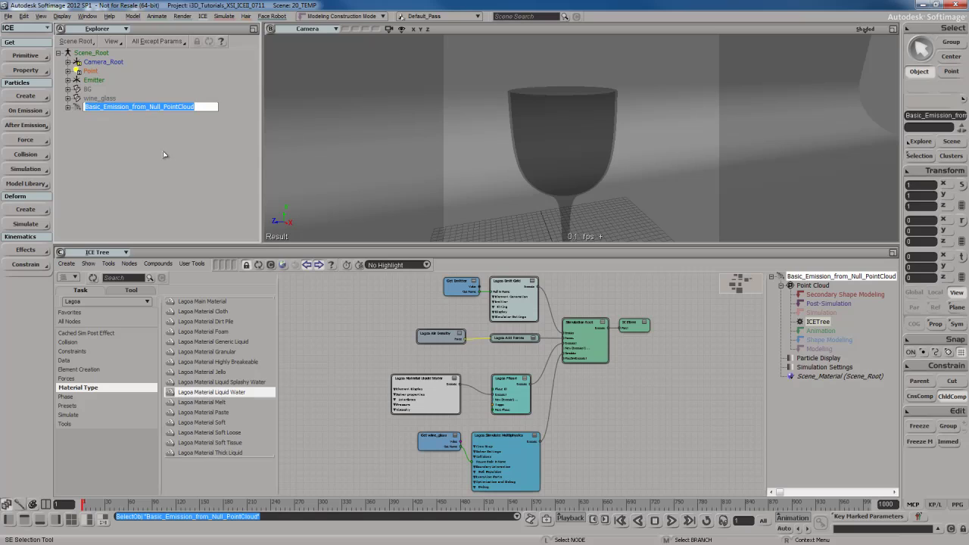
{"action": "key", "text": "Home"}
{"action": "key", "text": "shift+Right"}
{"action": "key", "text": "shift+Right"}
{"action": "key", "text": "shift+Right"}
{"action": "key", "text": "shift+Right"}
{"action": "key", "text": "shift+Right"}
{"action": "key", "text": "shift+Right"}
{"action": "key", "text": "shift+Right"}
{"action": "key", "text": "shift+Right"}
{"action": "key", "text": "shift+Right"}
{"action": "key", "text": "shift+Right"}
{"action": "key", "text": "shift+Right"}
{"action": "key", "text": "shift+Right"}
{"action": "key", "text": "shift+Right"}
{"action": "key", "text": "shift+Right"}
{"action": "key", "text": "shift+Right"}
{"action": "key", "text": "shift+Right"}
{"action": "key", "text": "shift+Right"}
{"action": "key", "text": "shift+Right"}
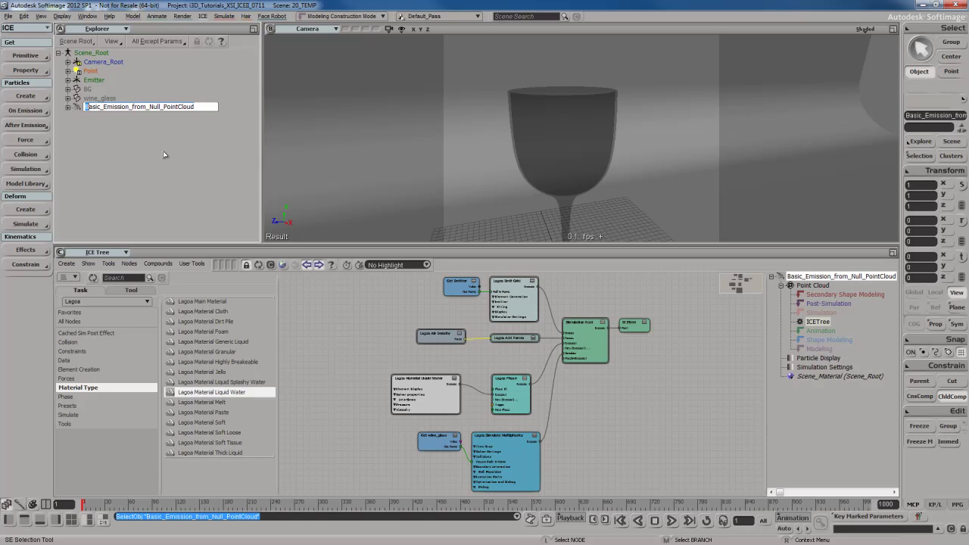
{"action": "key", "text": "shift+Right"}
{"action": "key", "text": "shift+Right"}
{"action": "key", "text": "shift+Right"}
{"action": "key", "text": "shift+Right"}
{"action": "key", "text": "shift+Right"}
{"action": "key", "text": "shift+Right"}
{"action": "type", "text": "Wine_Simulated"}
{"action": "key", "text": "Return"}
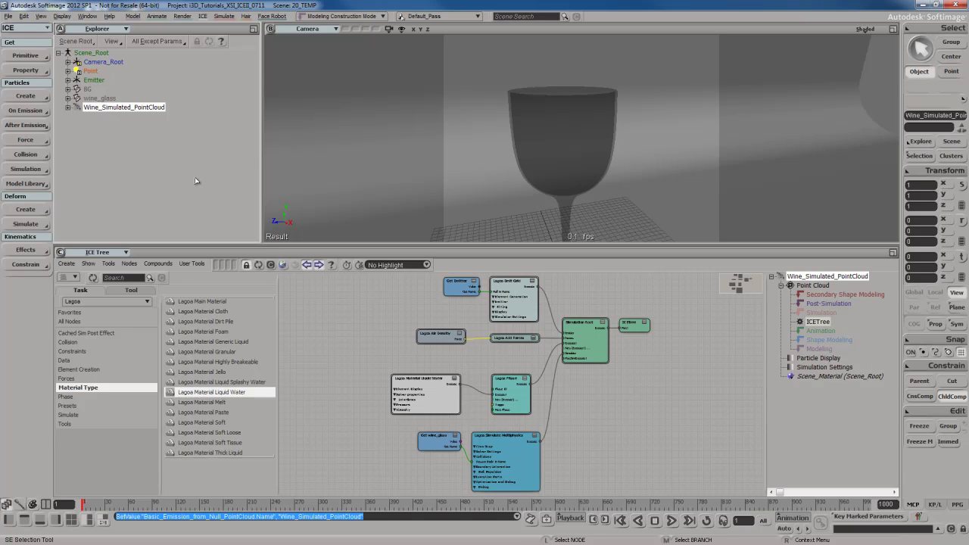
{"action": "left_click", "coordinate": [129, 109]}
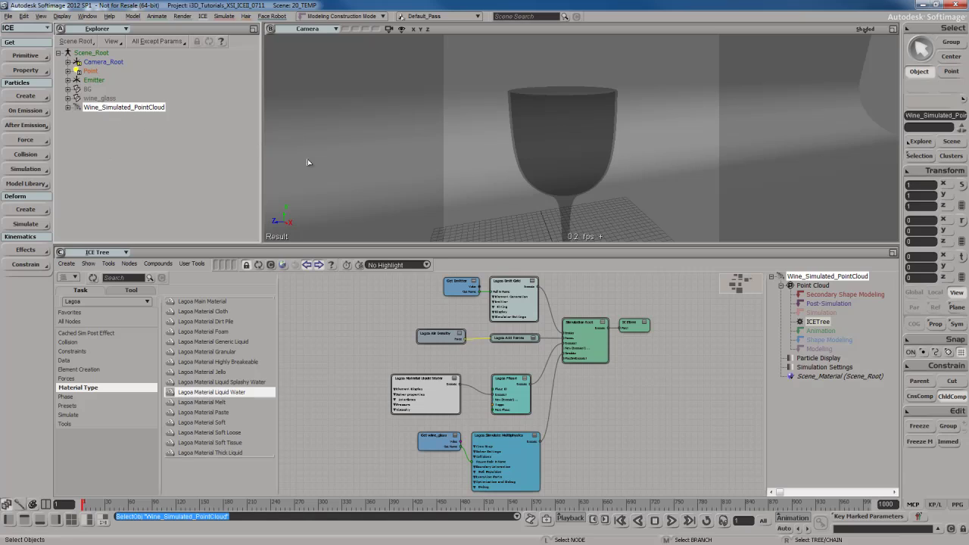
{"action": "key", "text": "ctrl+s"}
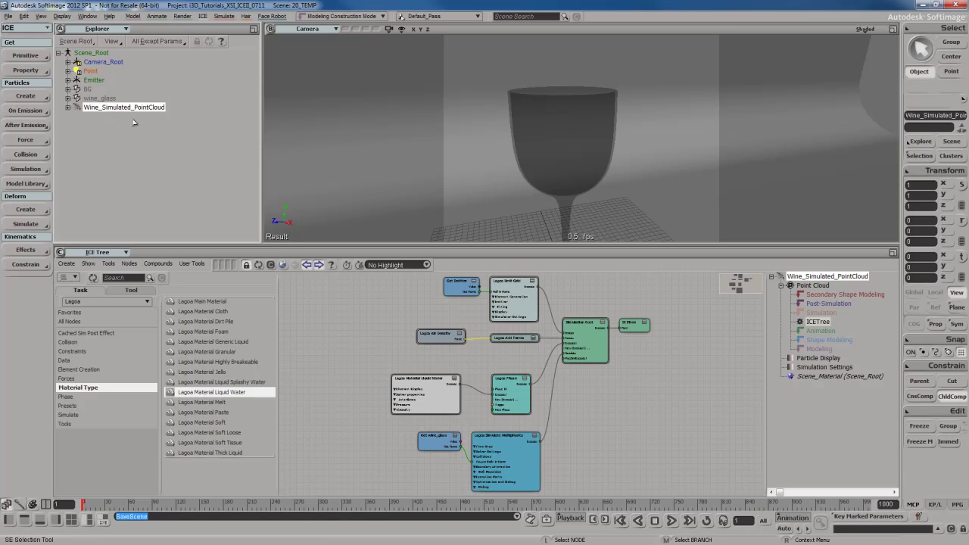
Run Simulation > Save Cache on Selection on Wine_Simulated_PointCloud to cache it to files
{"action": "left_click", "coordinate": [135, 110]}
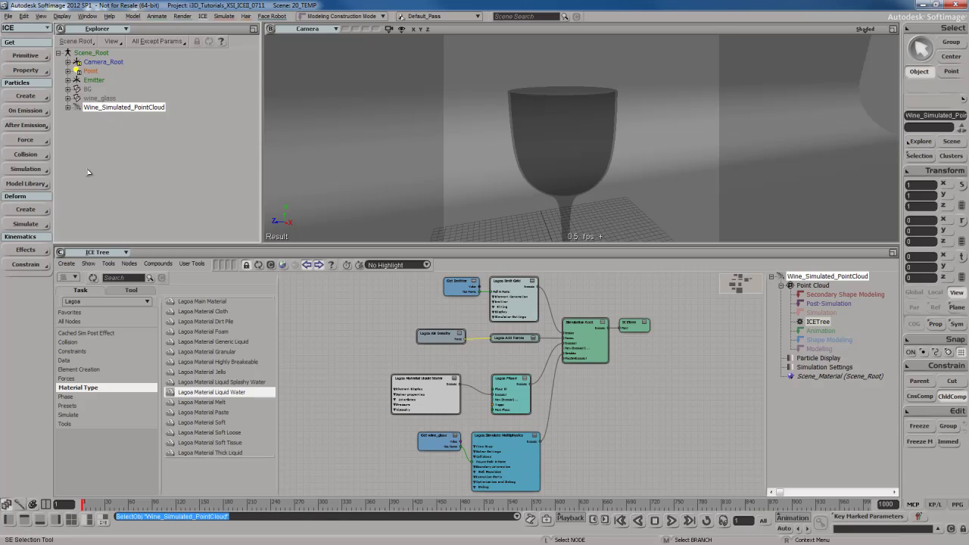
{"action": "left_click", "coordinate": [33, 171]}
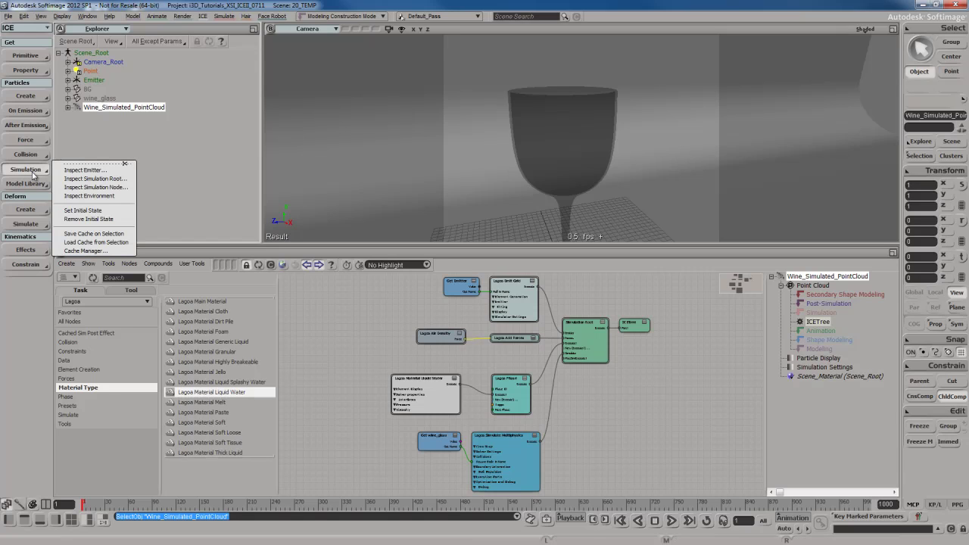
{"action": "left_click", "coordinate": [94, 234]}
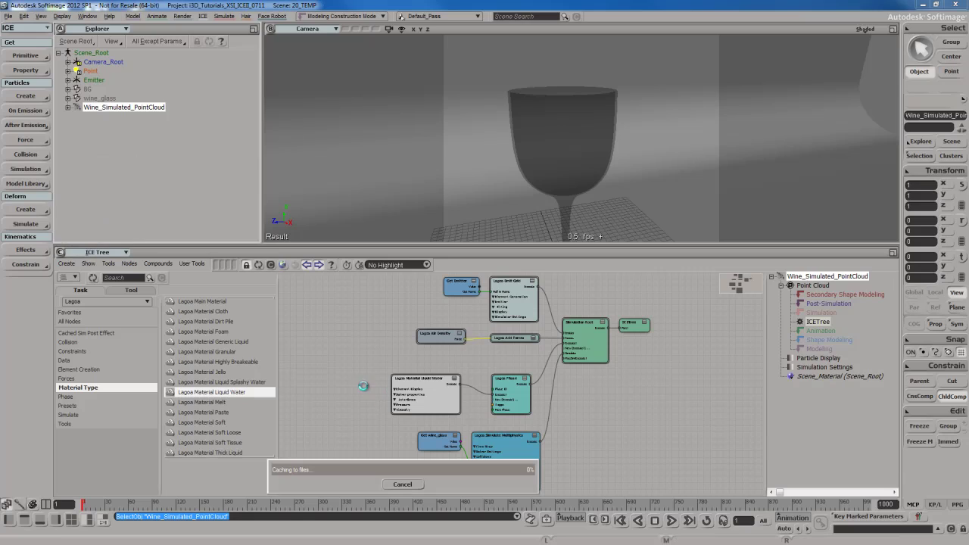